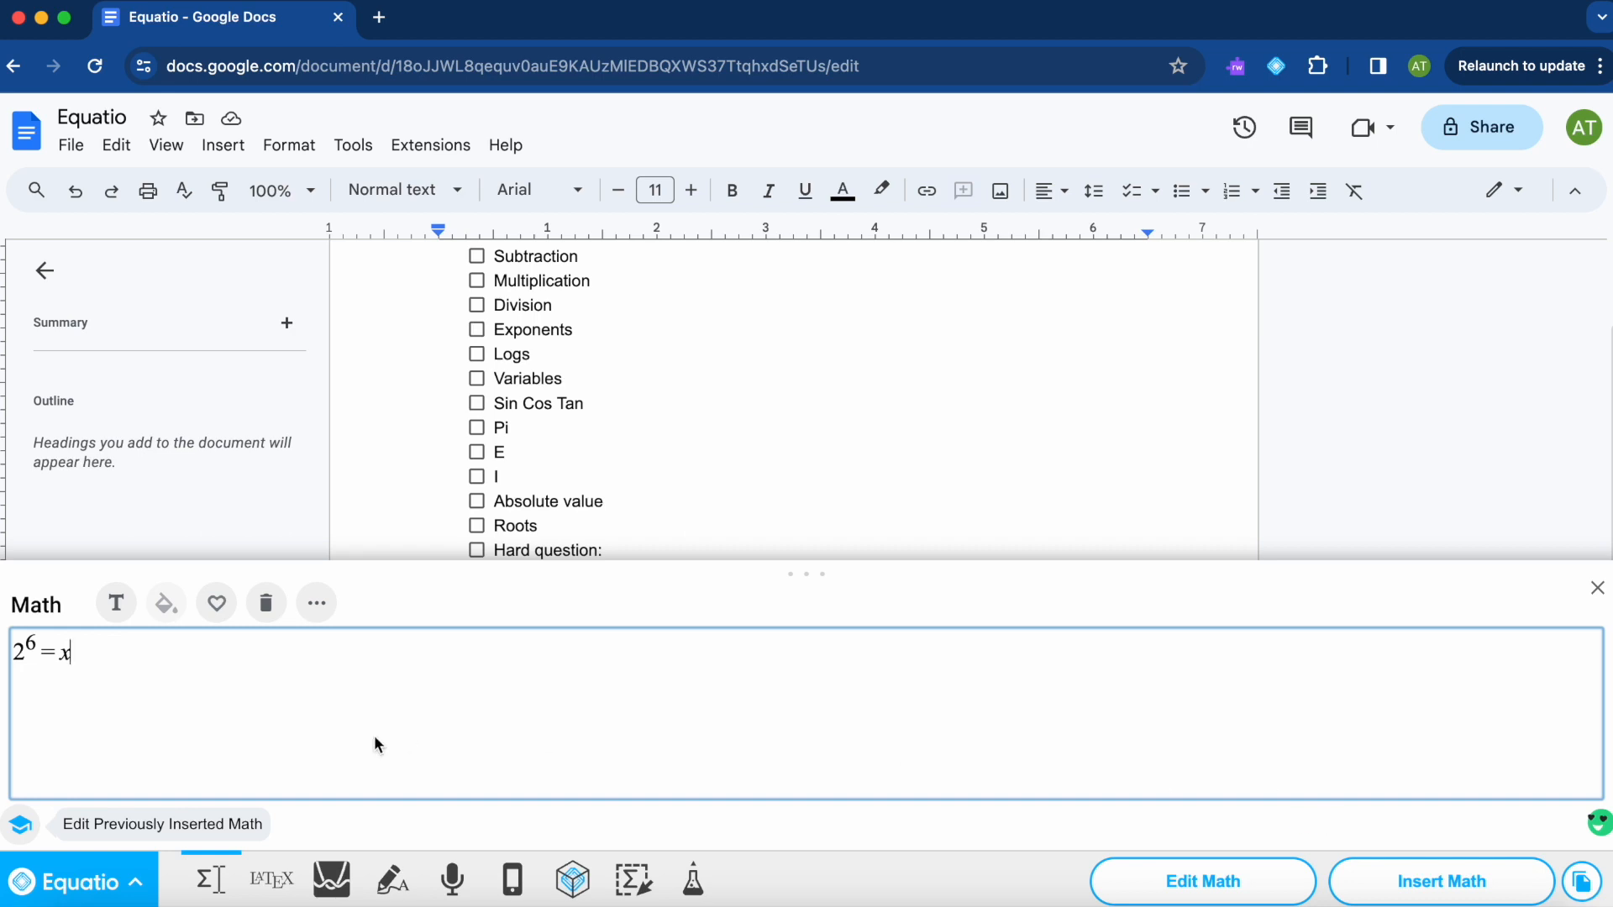
Insert the equation 2^6 = x into the document and close the Math editor.
key(super+a)
click(1481, 879)
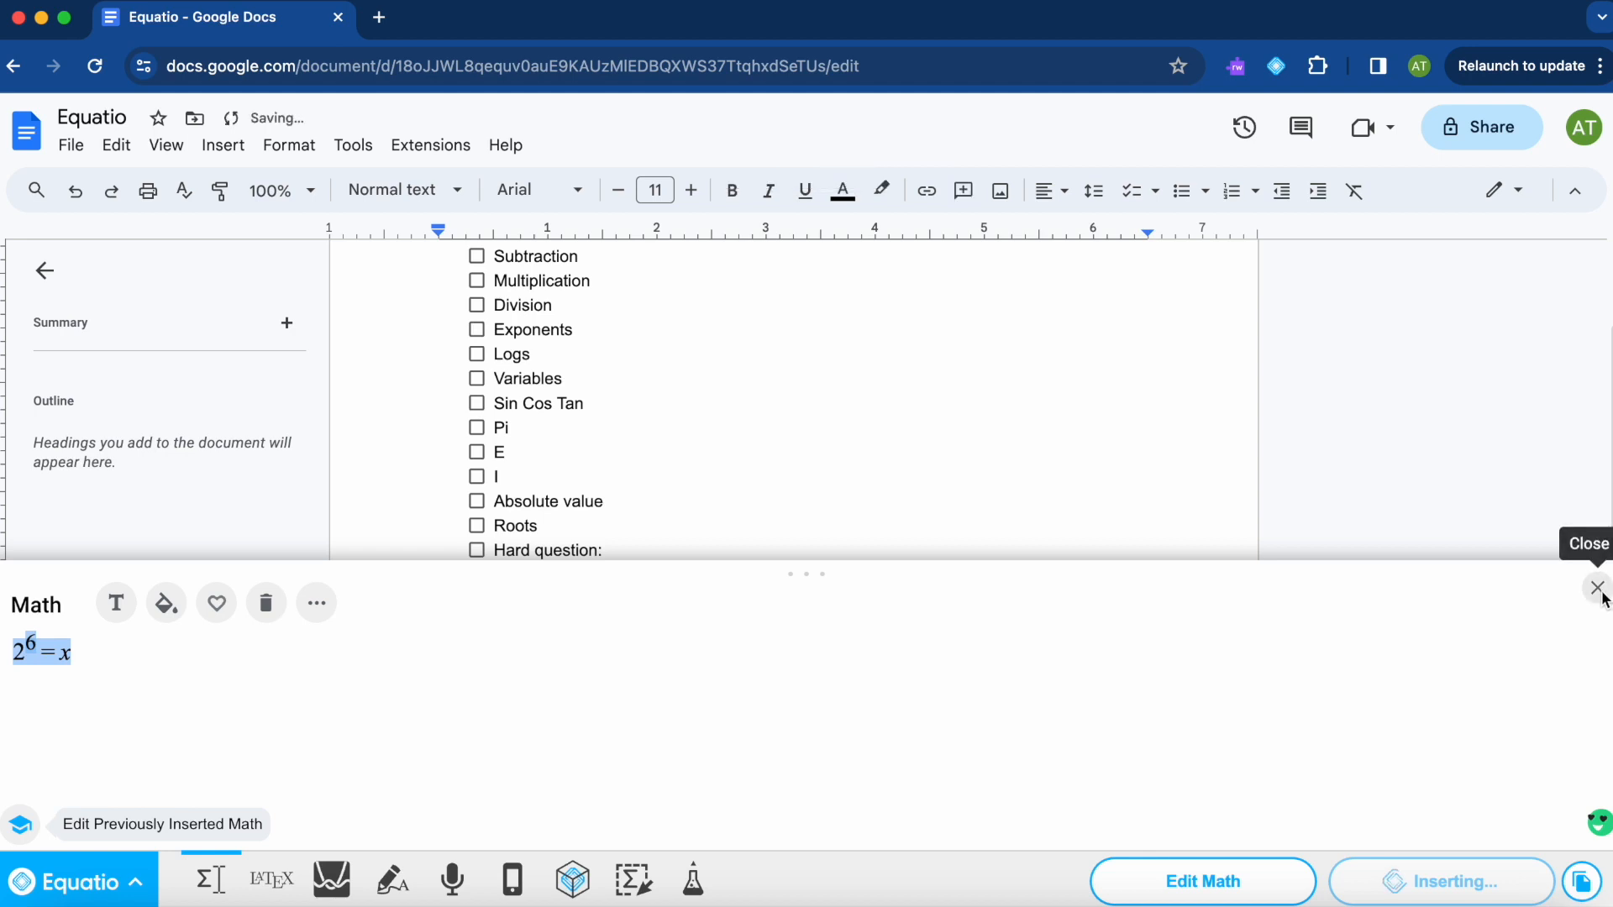
click(1598, 588)
Set the inserted equation image to wrap text and move it to the right, just below the checklist.
click(487, 568)
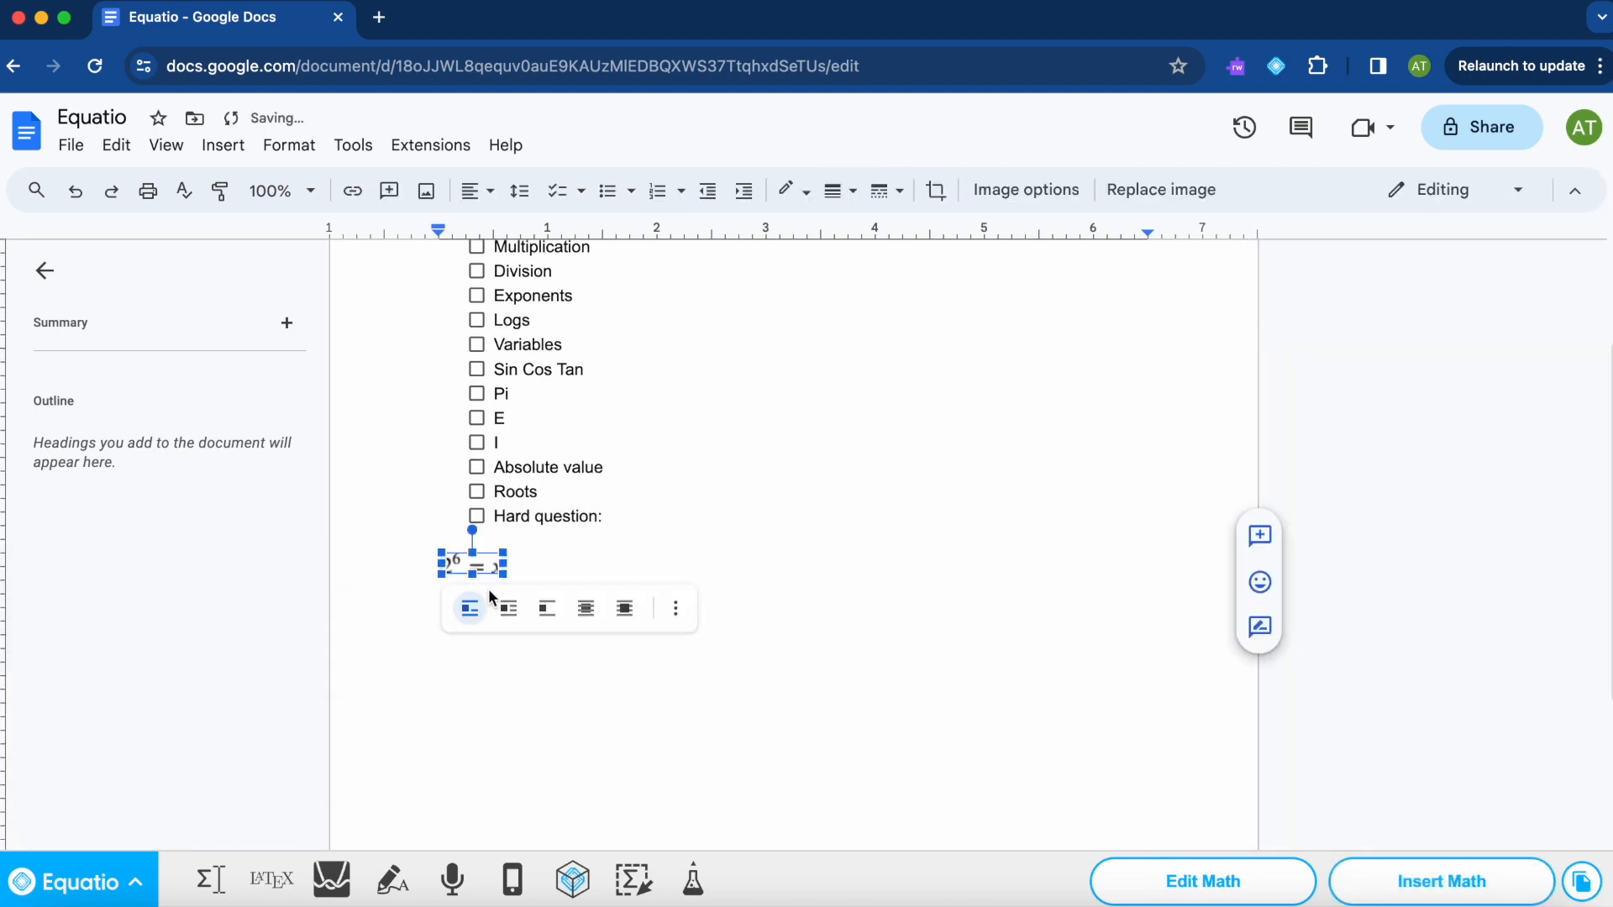
click(508, 607)
drag(476, 564, 836, 546)
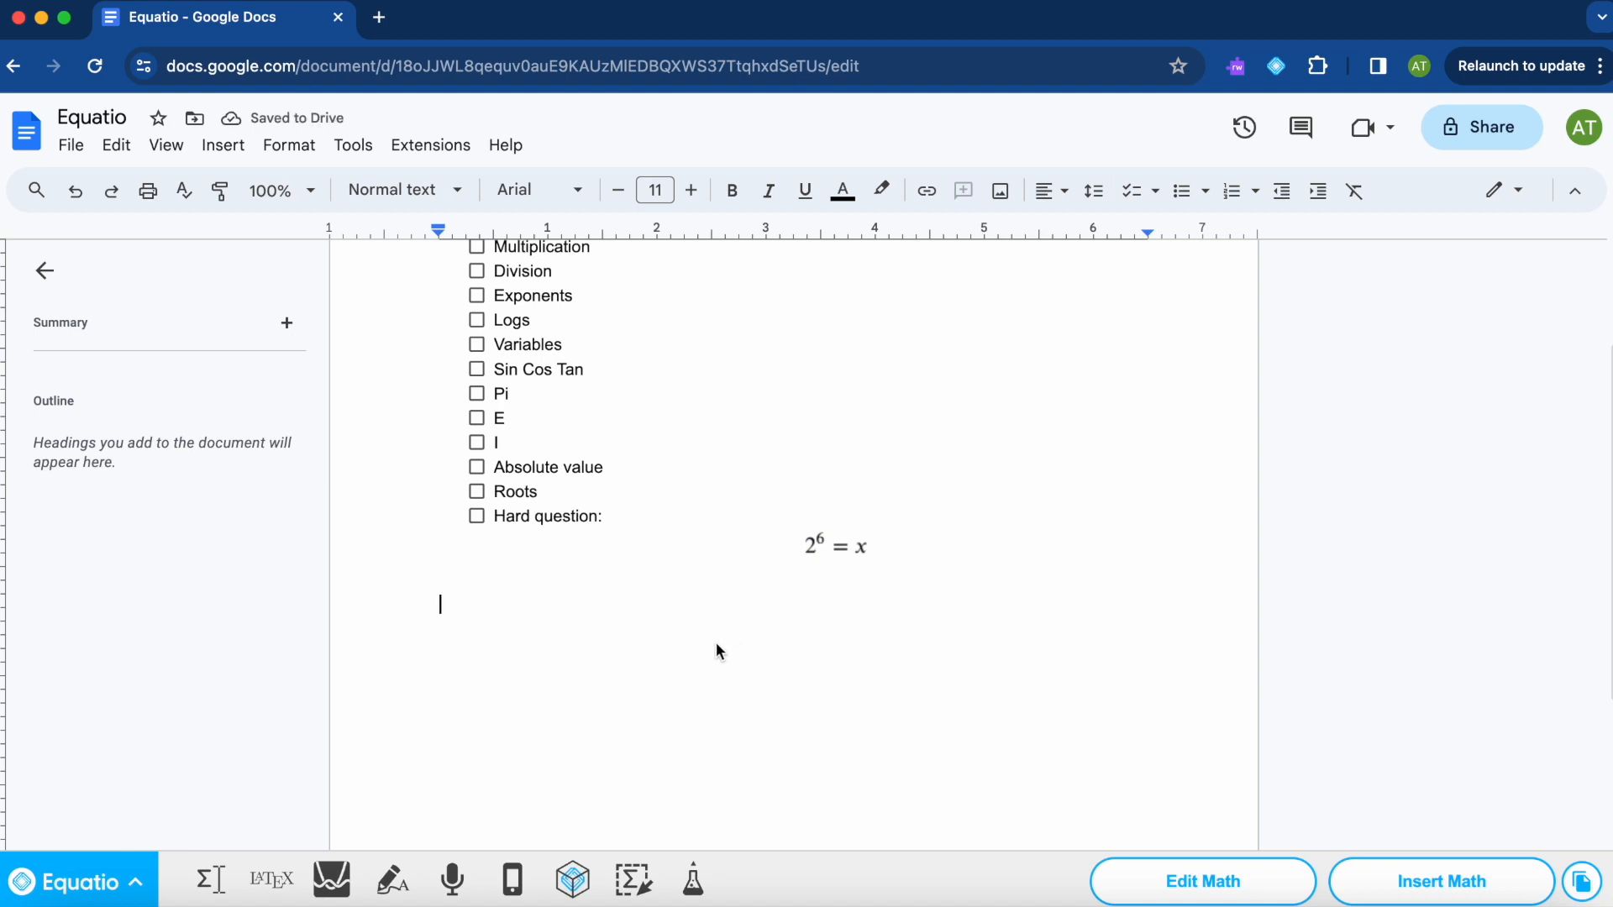
Enter 2^6=x as plain text below the checklist and reposition the equation image beneath that text.
text(2^6=x)
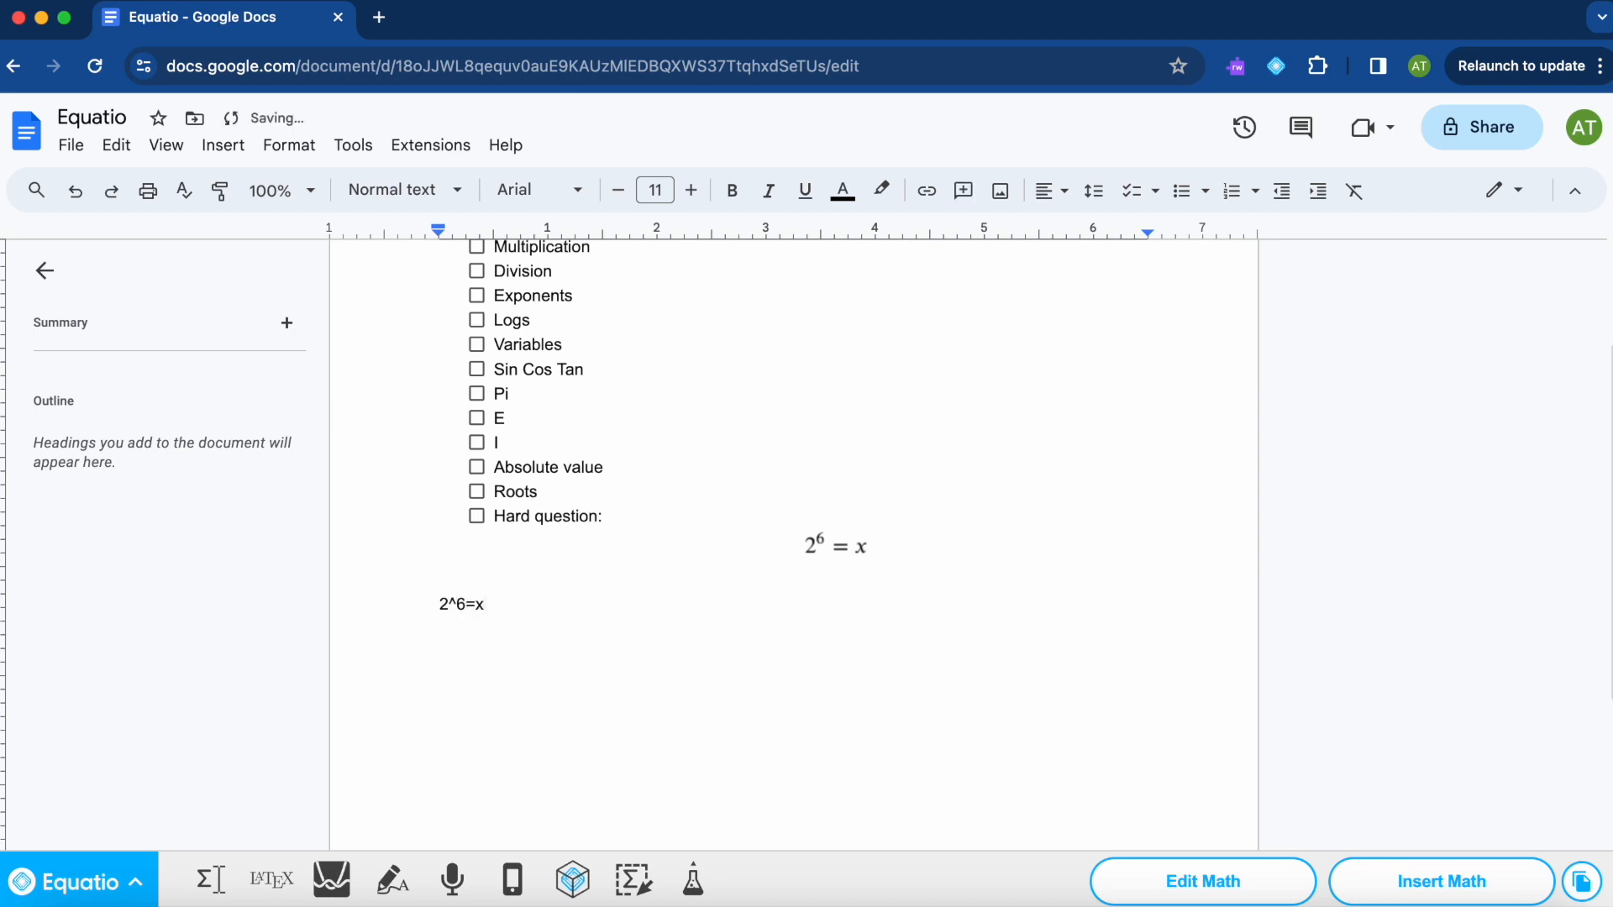
drag(853, 544, 729, 630)
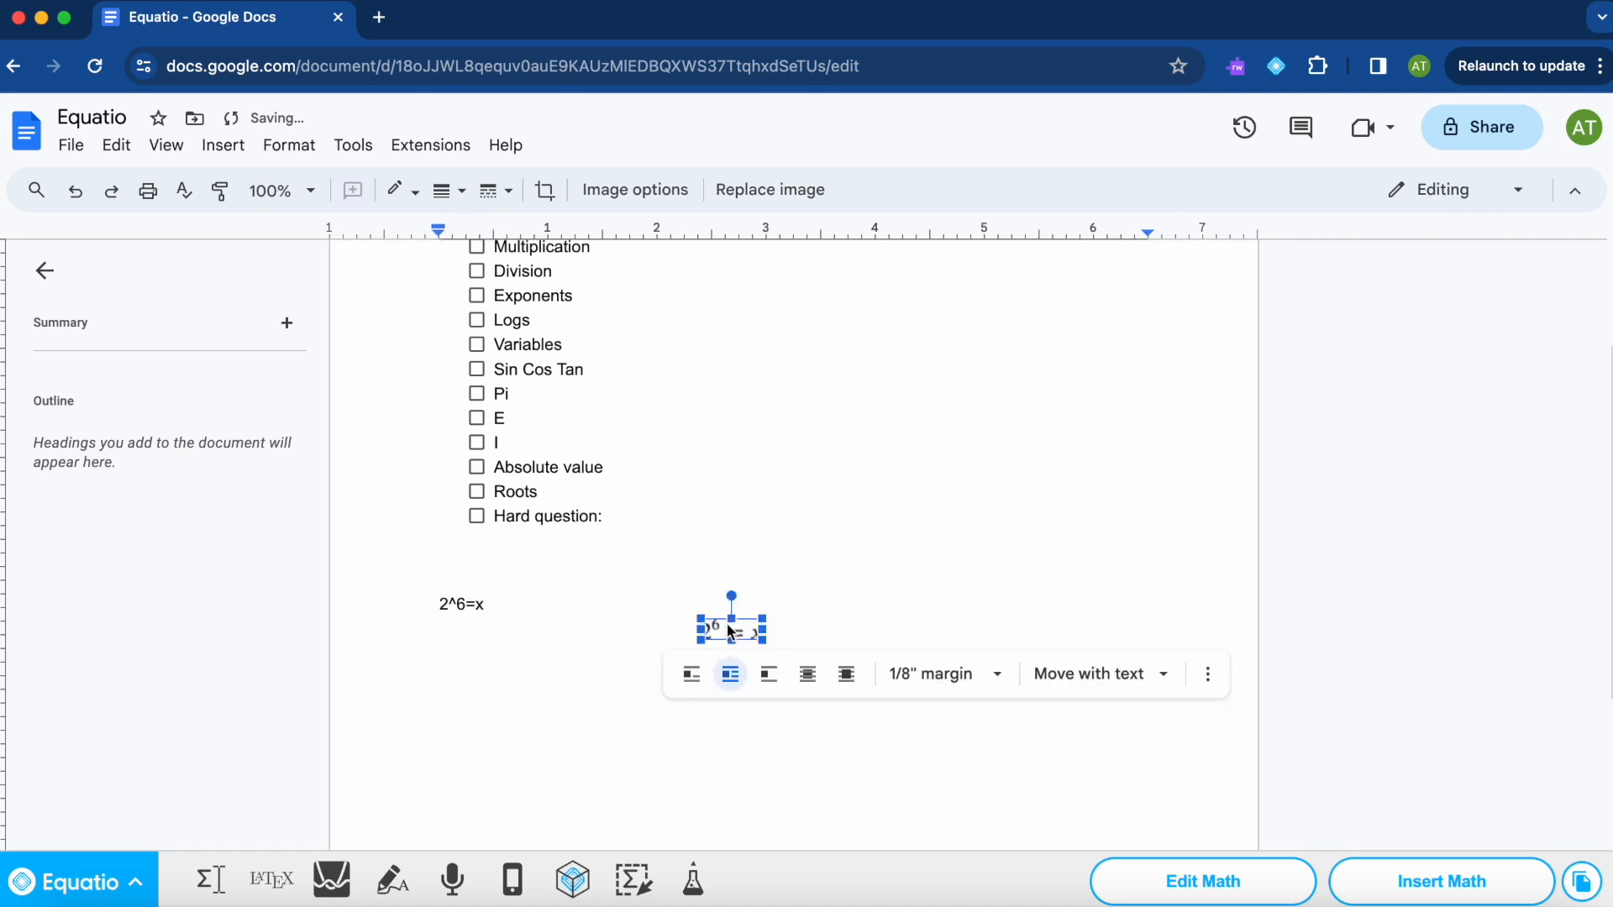
click(530, 753)
click(713, 633)
drag(712, 633, 609, 712)
click(410, 739)
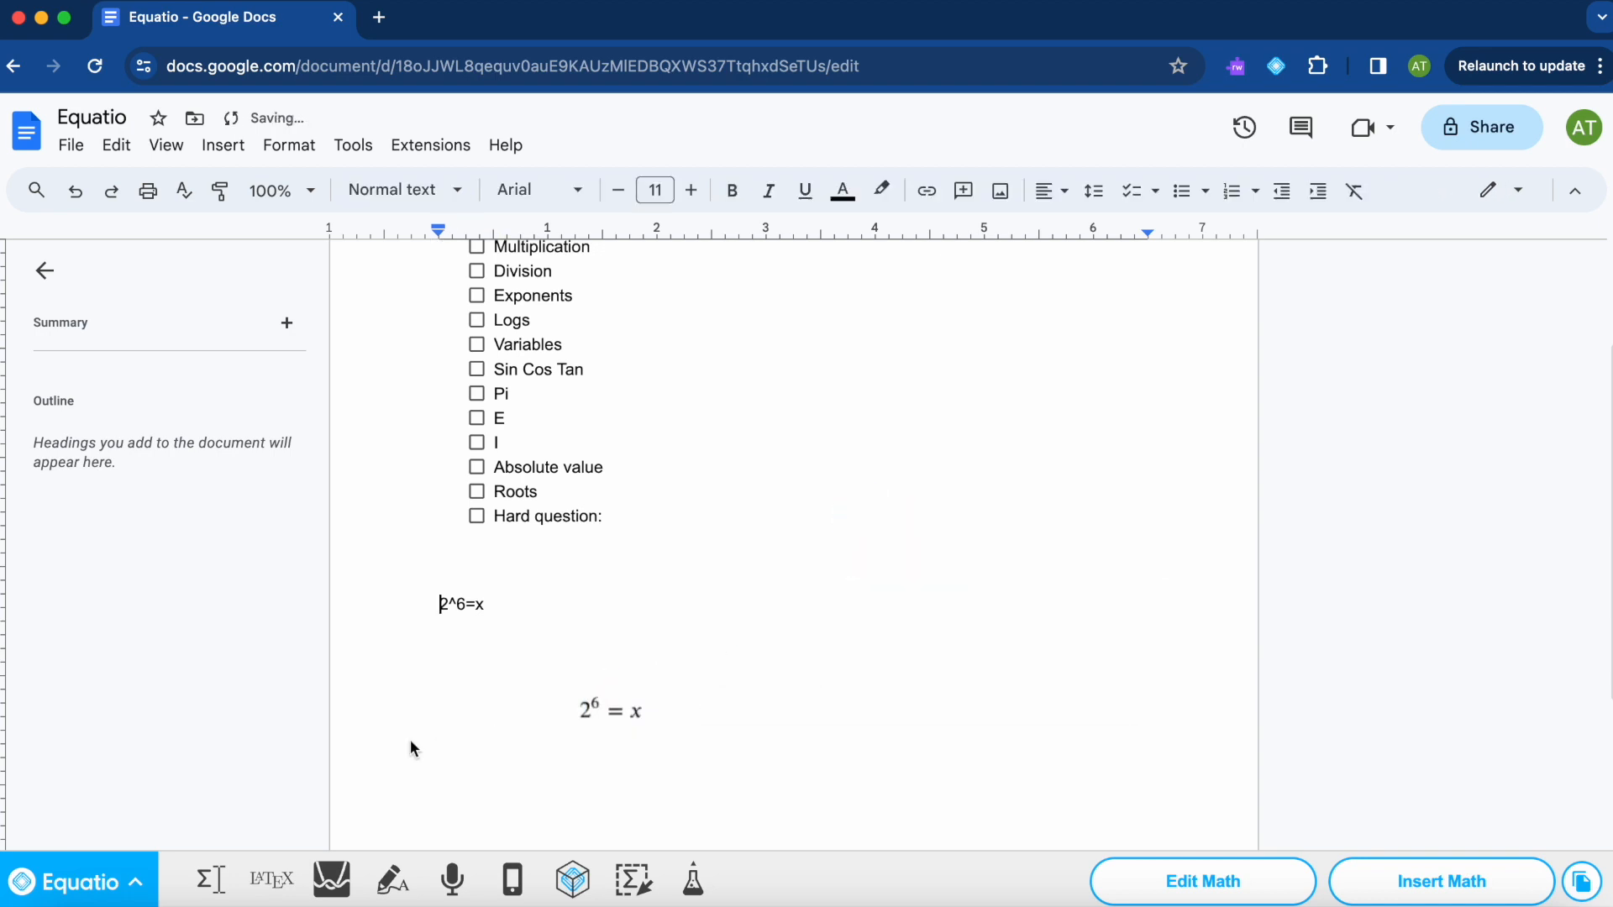
Delete the plain-text 2^6=x line and the equation image from the document.
drag(580, 630, 415, 627)
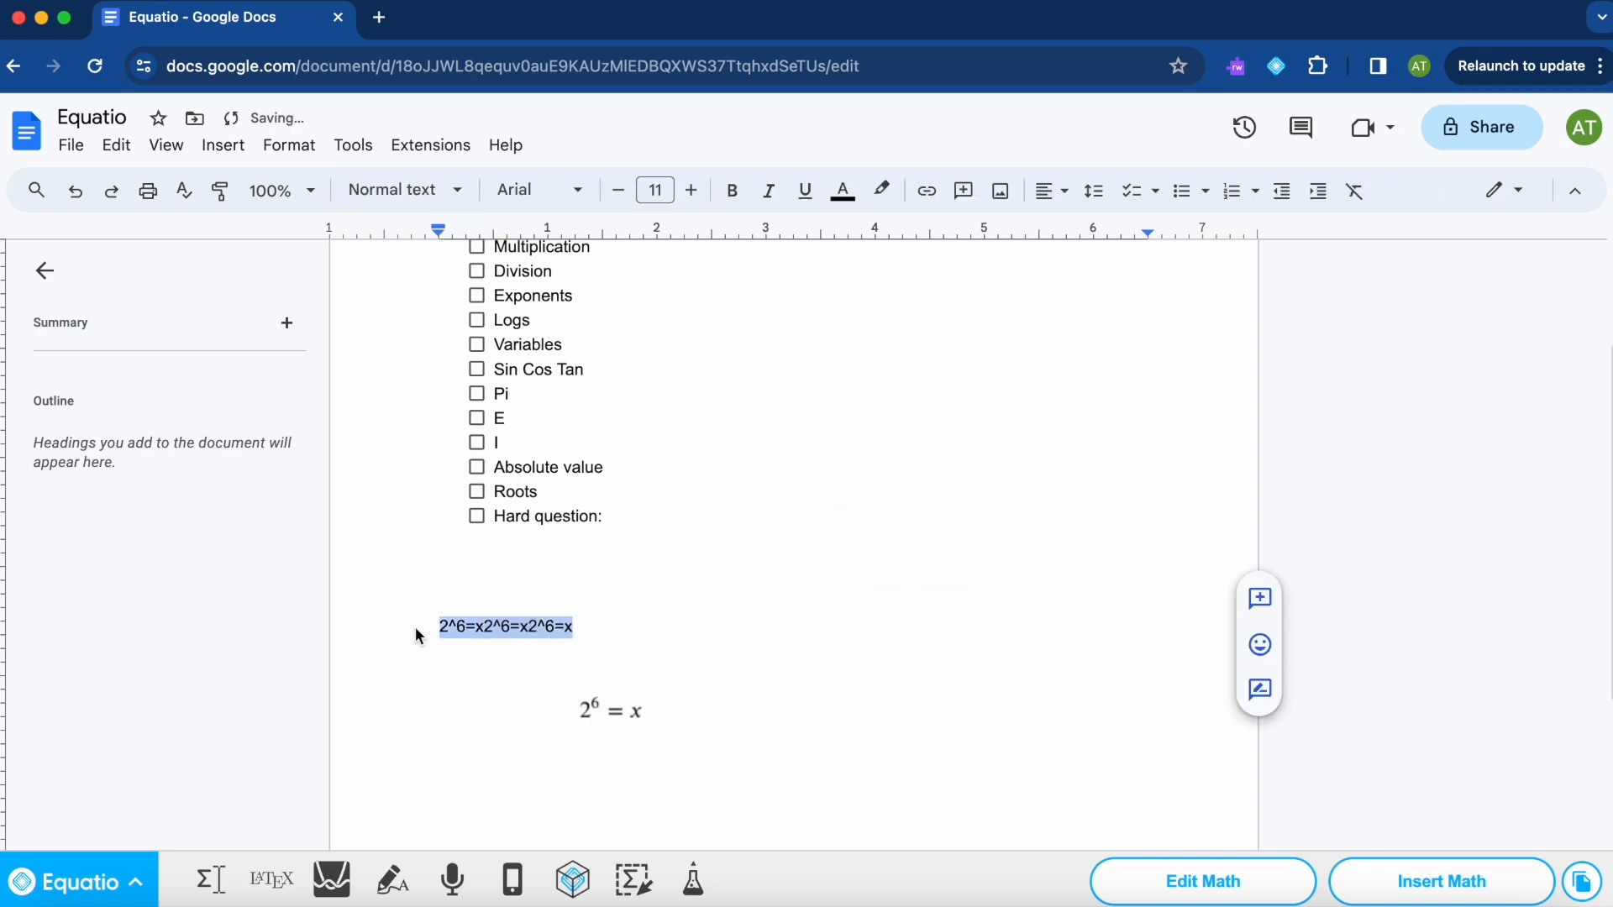
key(BackSpace)
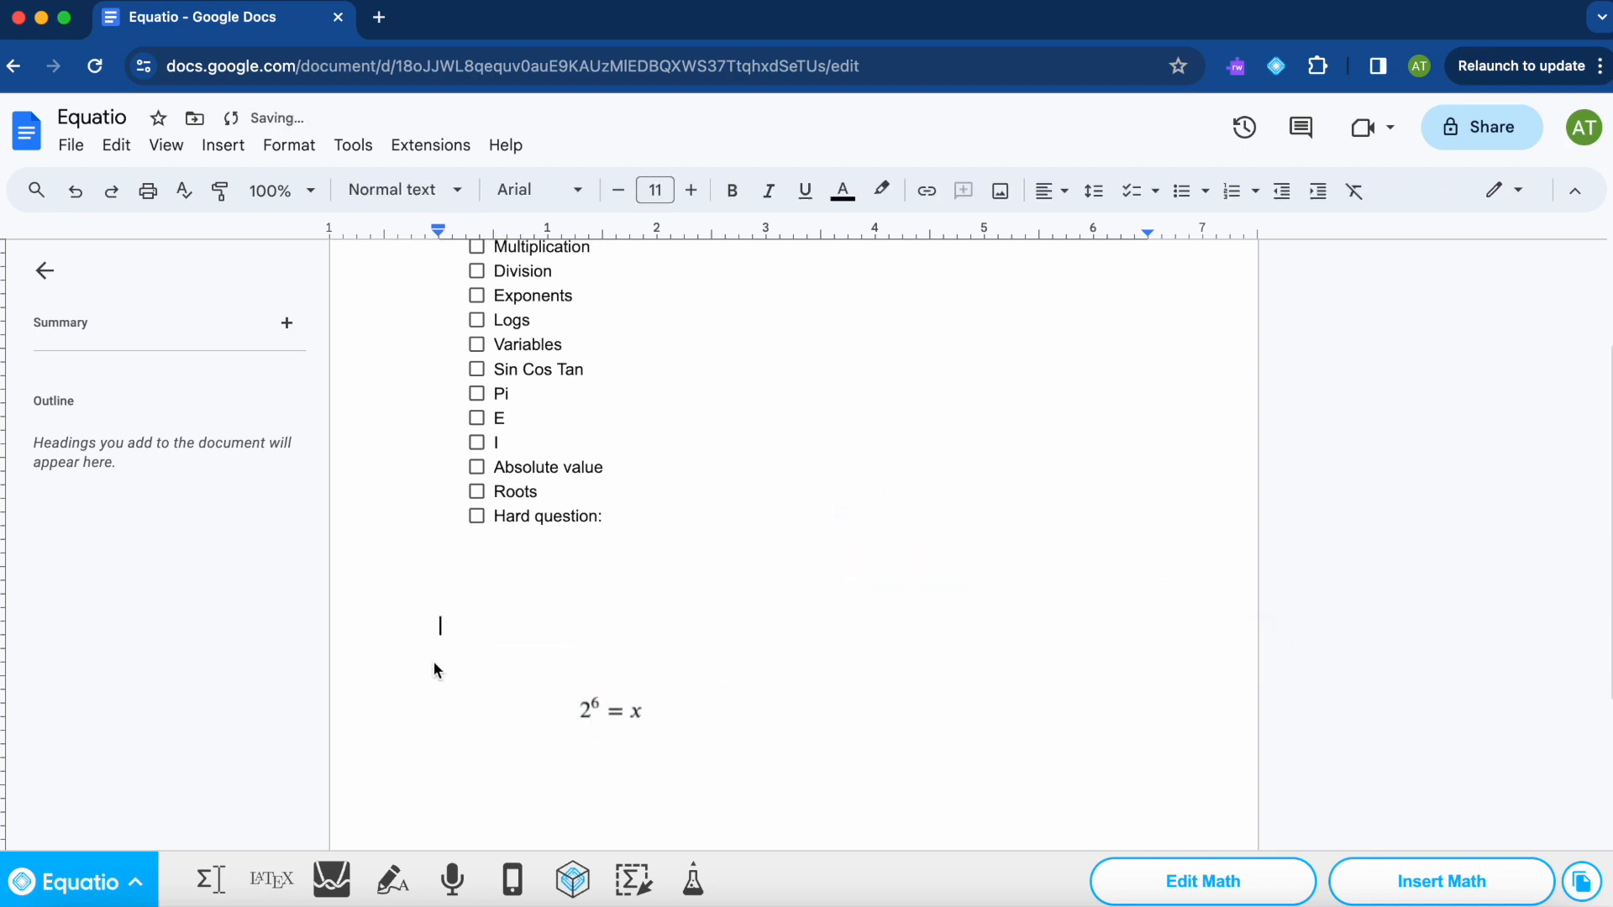
click(626, 709)
key(BackSpace)
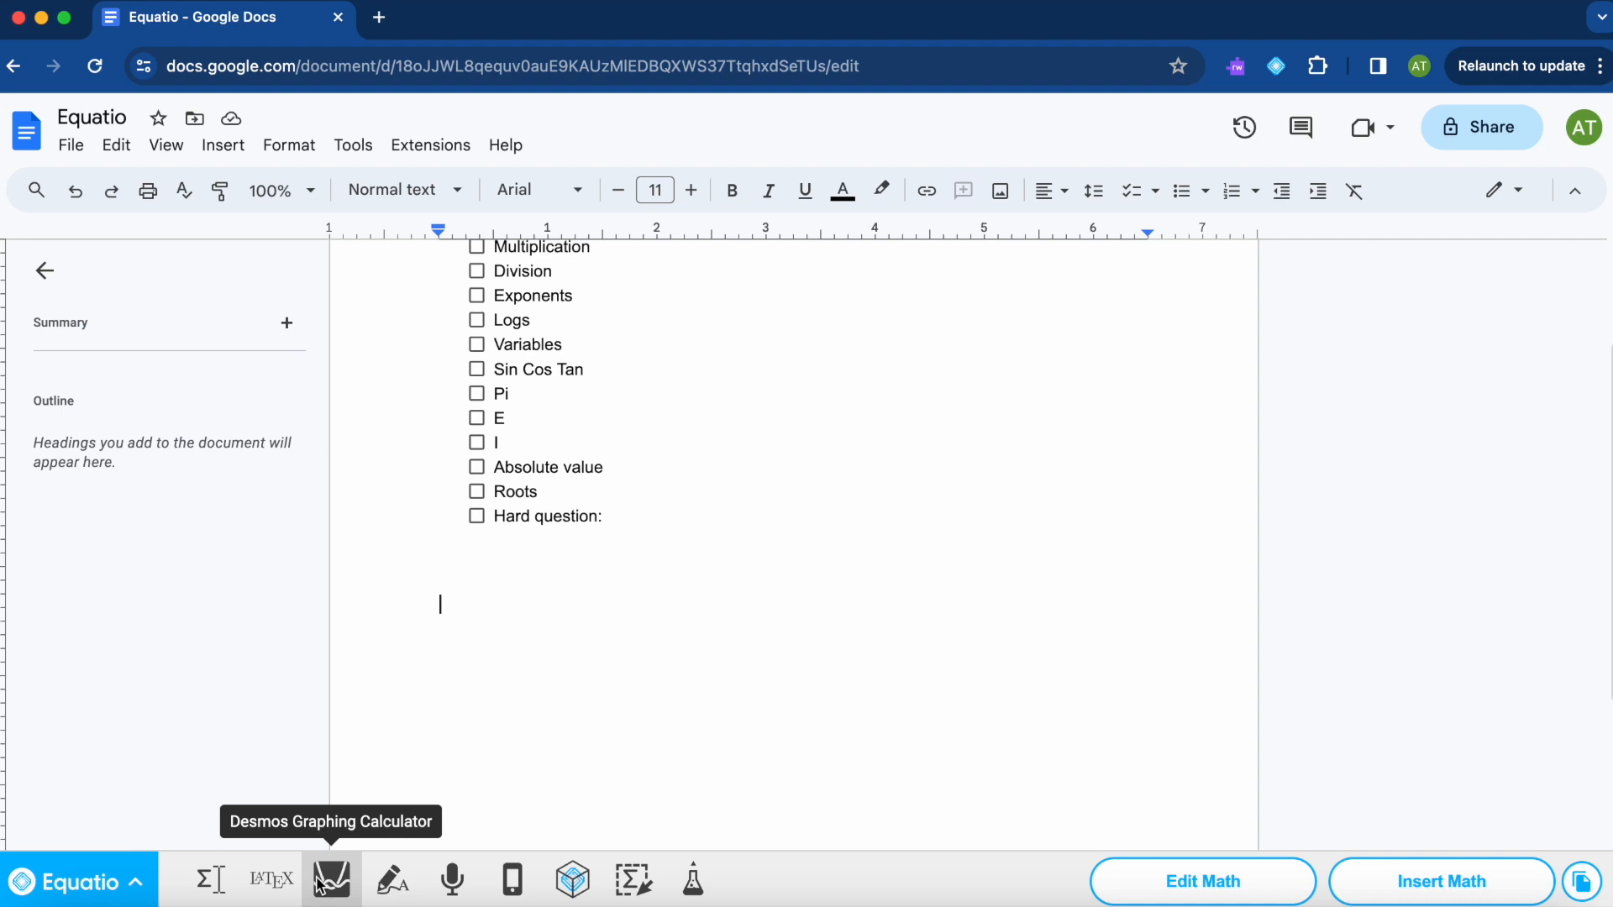
Open the Desmos graphing calculator, and write 5+6=11 by hand in the Handwriting input.
click(320, 882)
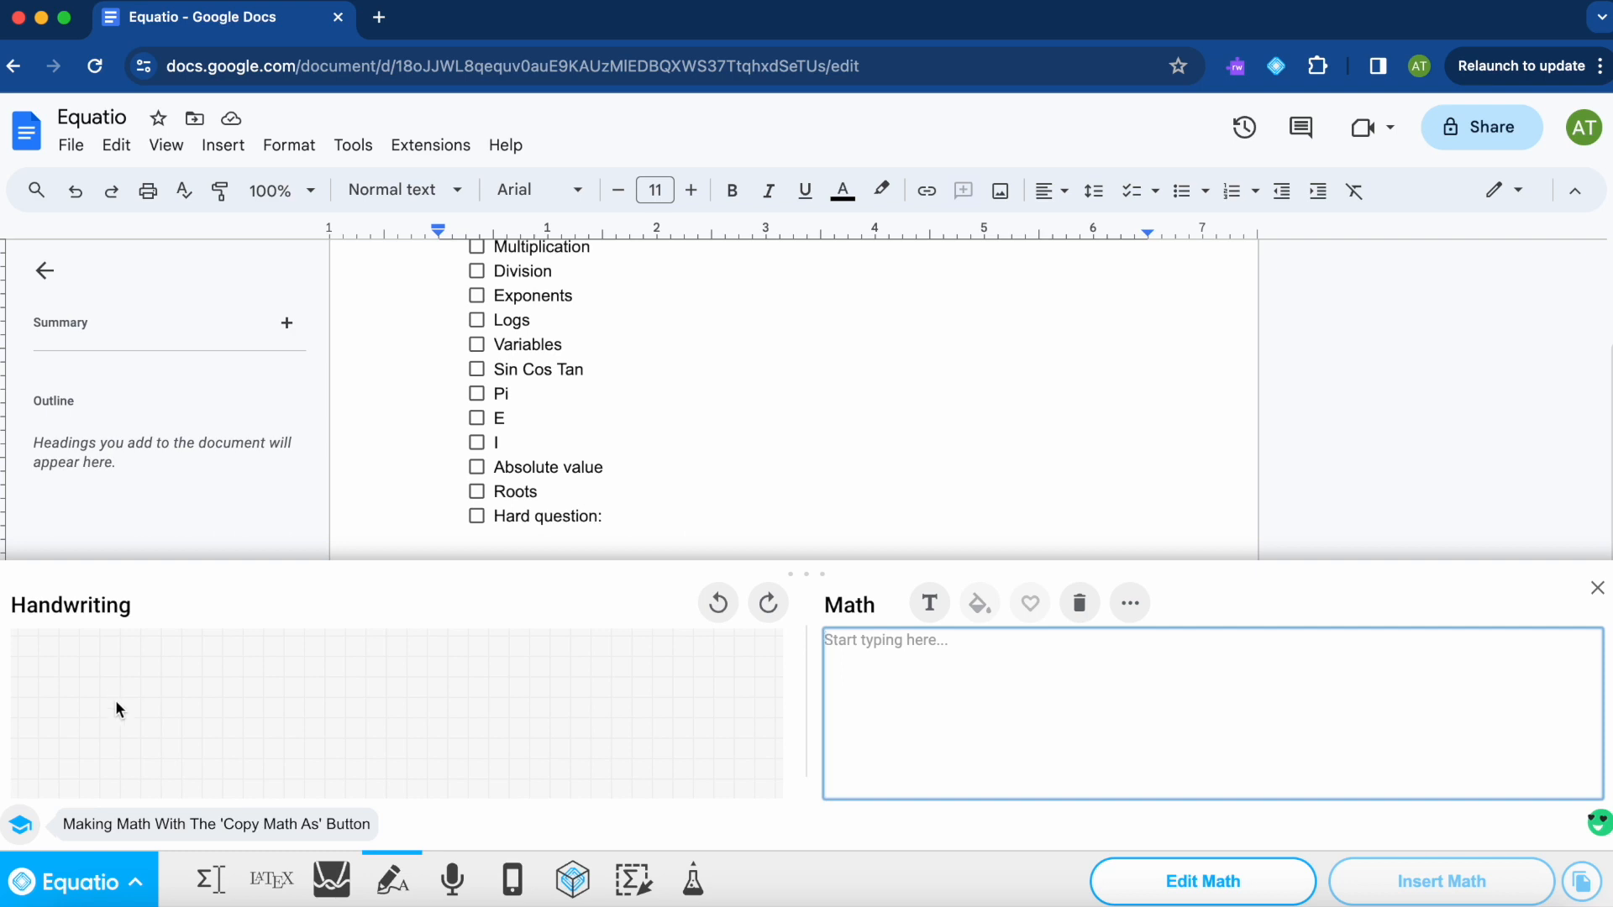
mouse_move(142, 682)
mouse_down()
mouse_move(117, 730)
mouse_move(139, 757)
mouse_move(115, 761)
mouse_up()
mouse_move(179, 716)
mouse_down()
mouse_move(224, 716)
mouse_move(204, 761)
mouse_up()
mouse_move(254, 686)
mouse_down()
mouse_move(271, 760)
mouse_move(244, 735)
mouse_move(305, 714)
mouse_move(338, 735)
mouse_up()
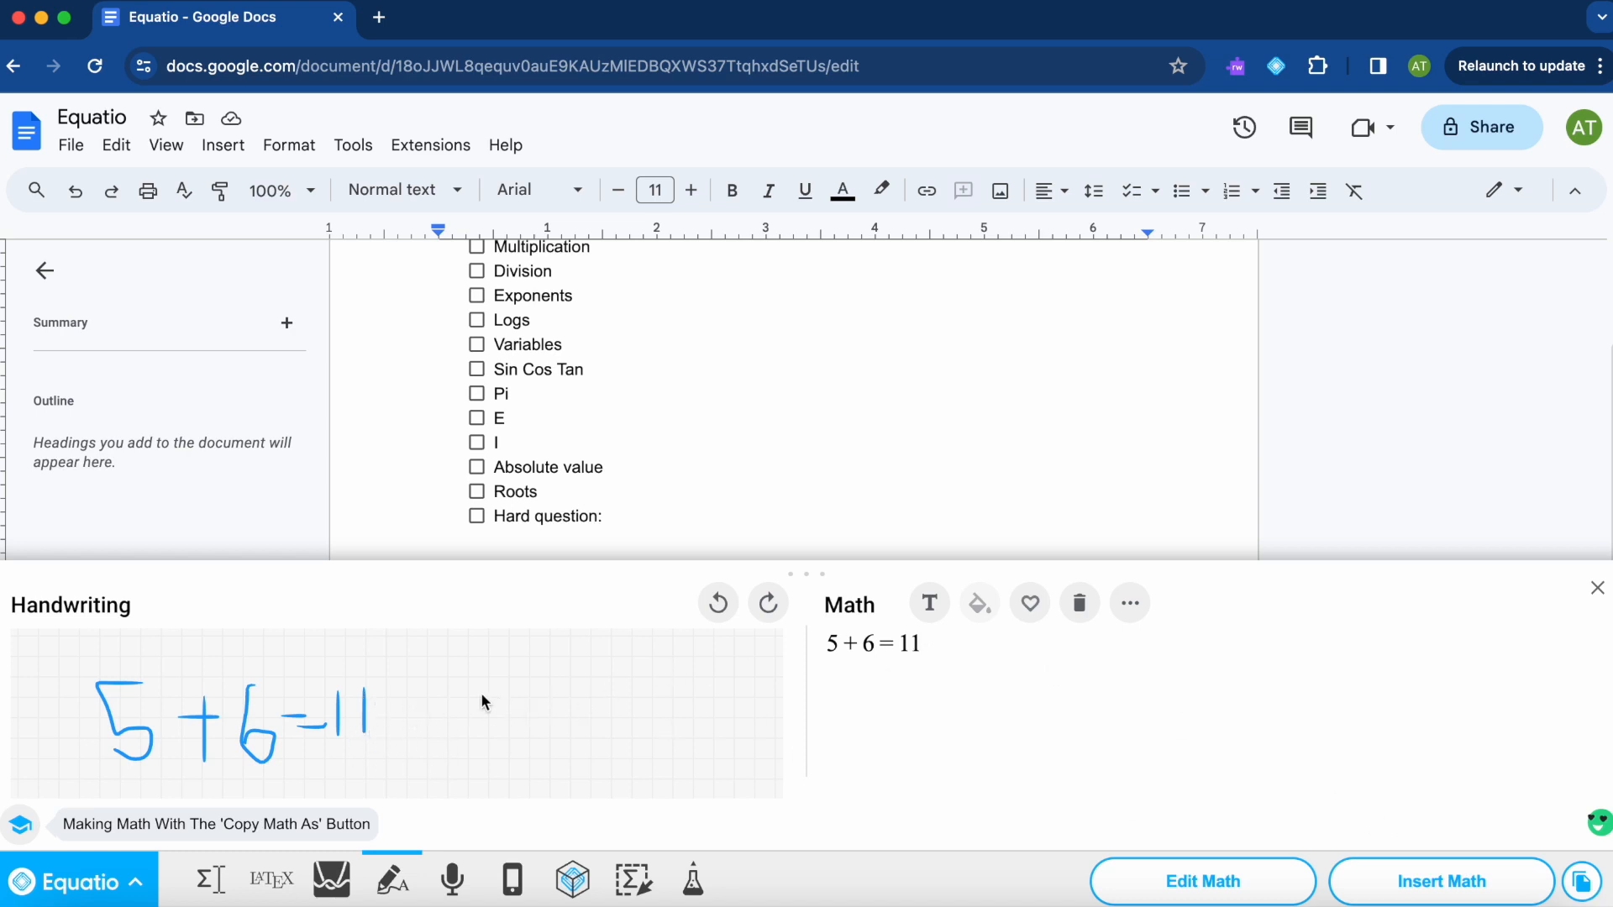
Handwrite a second expression beginning with x²+1 beside the first and close the Handwriting input without inserting it.
mouse_move(490, 720)
mouse_down()
mouse_move(524, 686)
mouse_move(568, 699)
mouse_move(555, 688)
mouse_up()
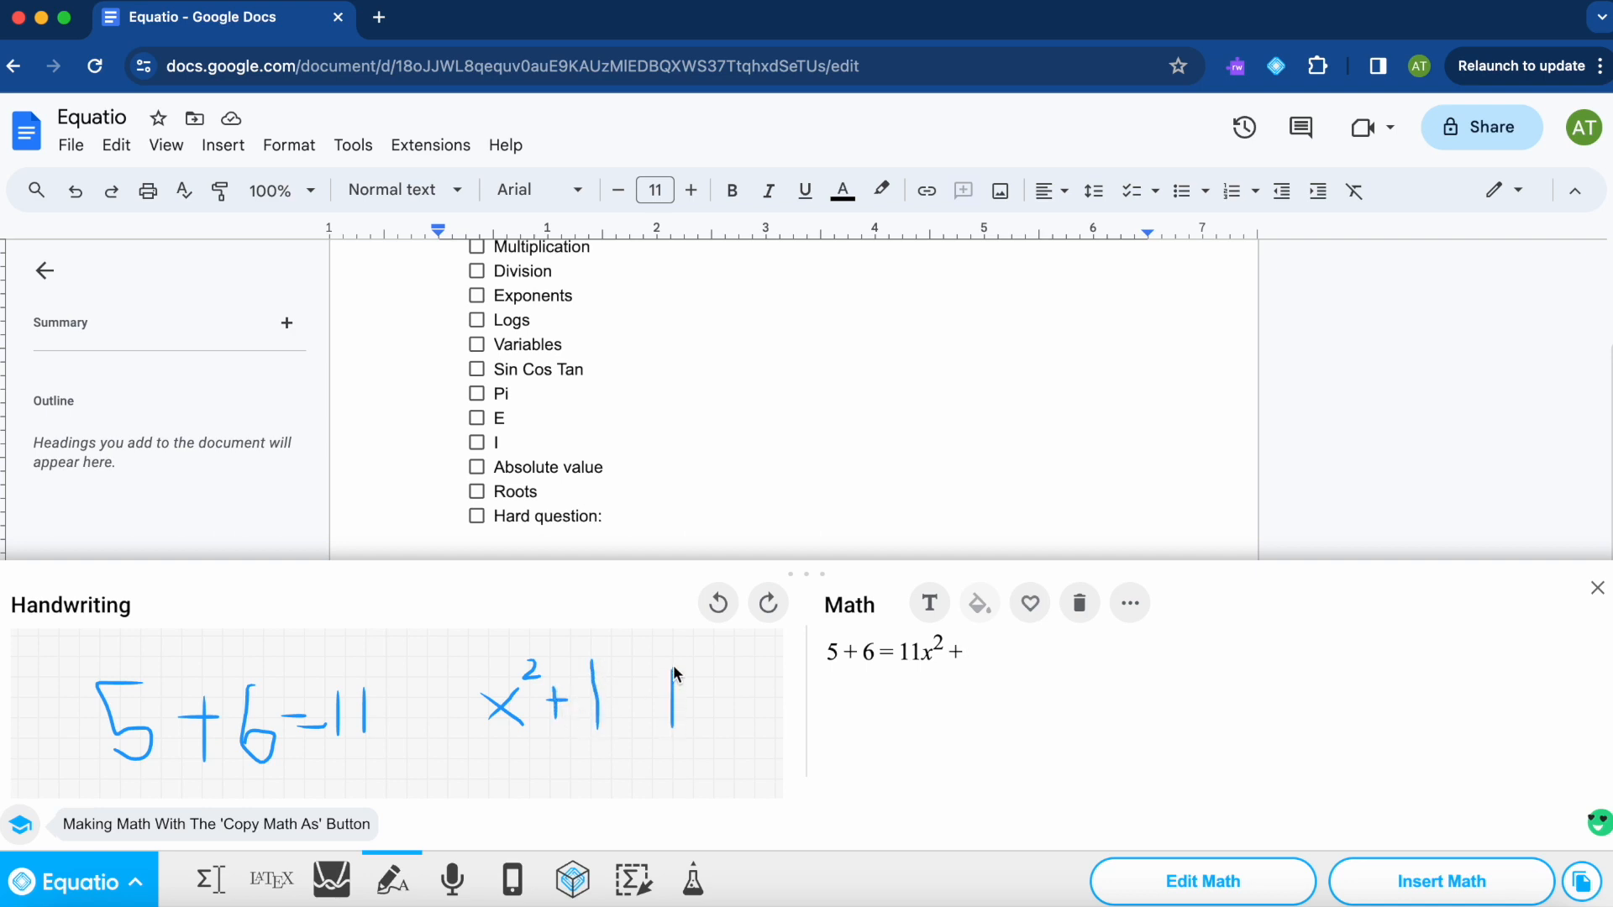
drag(620, 691, 641, 707)
click(1597, 588)
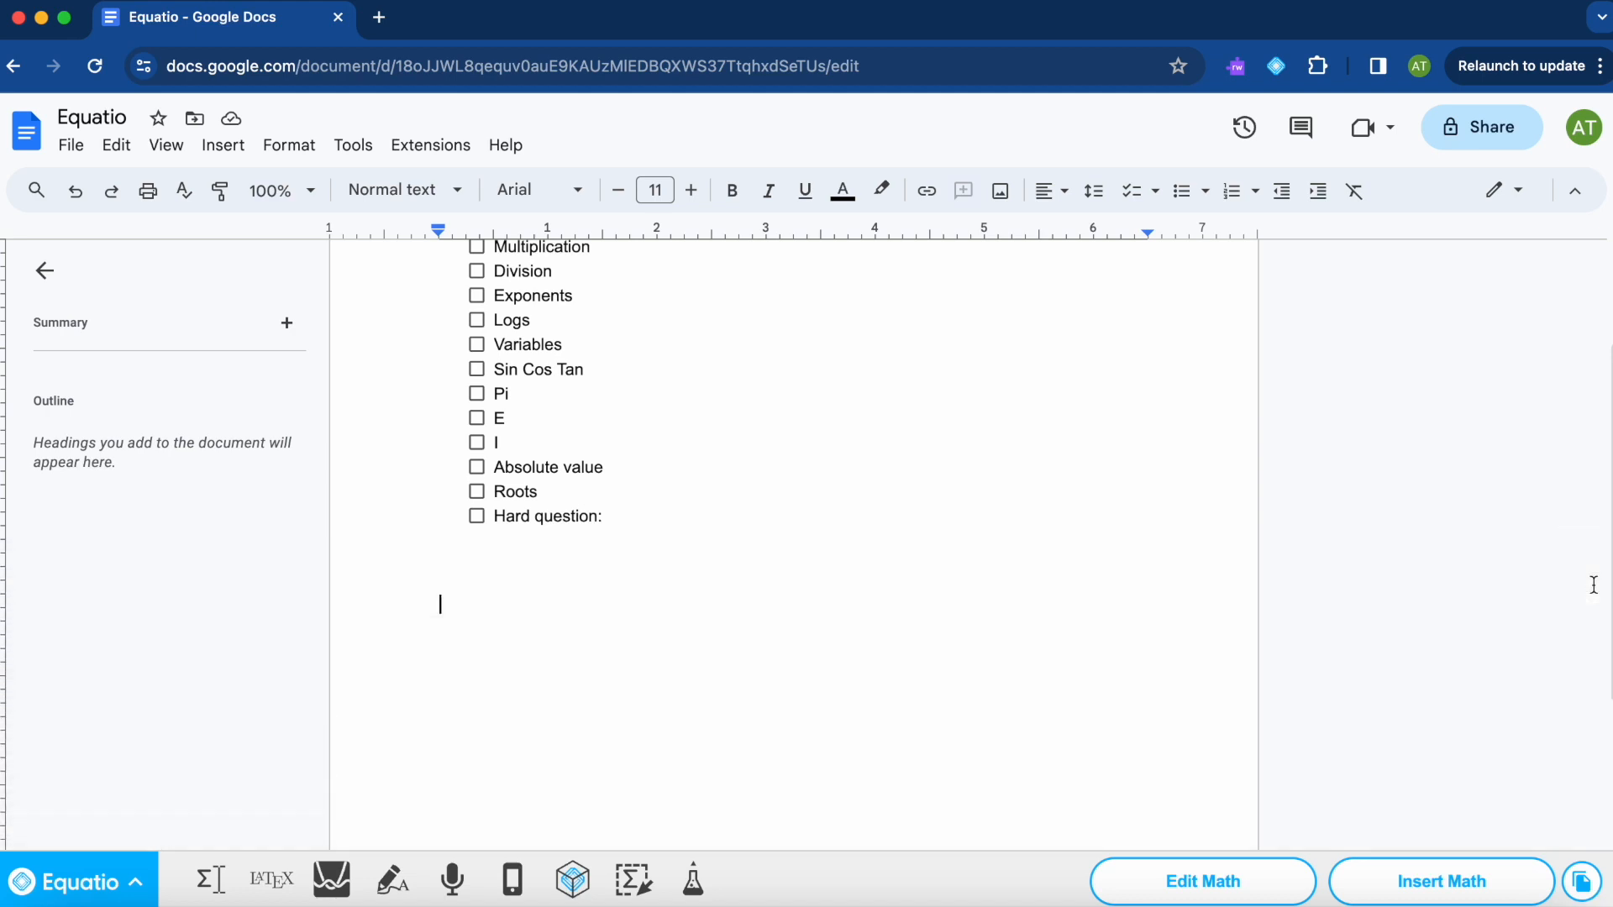
Open the Speech input and look over the checklist of math topics from Addition to Hard question.
click(452, 879)
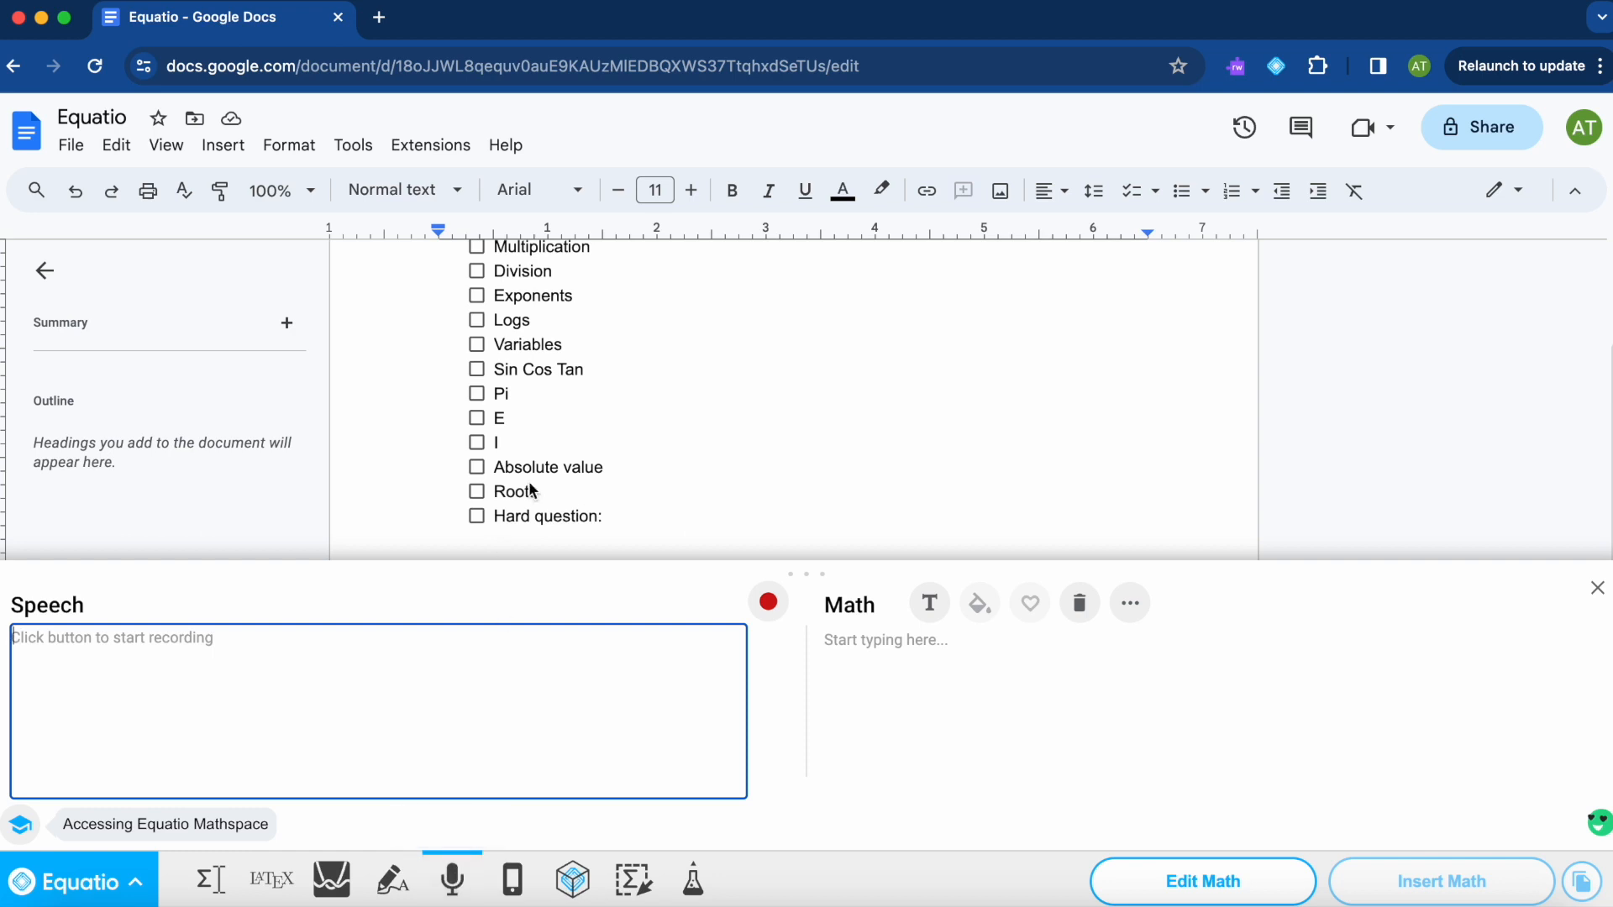
scroll(529, 479, up, 2)
scroll(475, 374, down, 1)
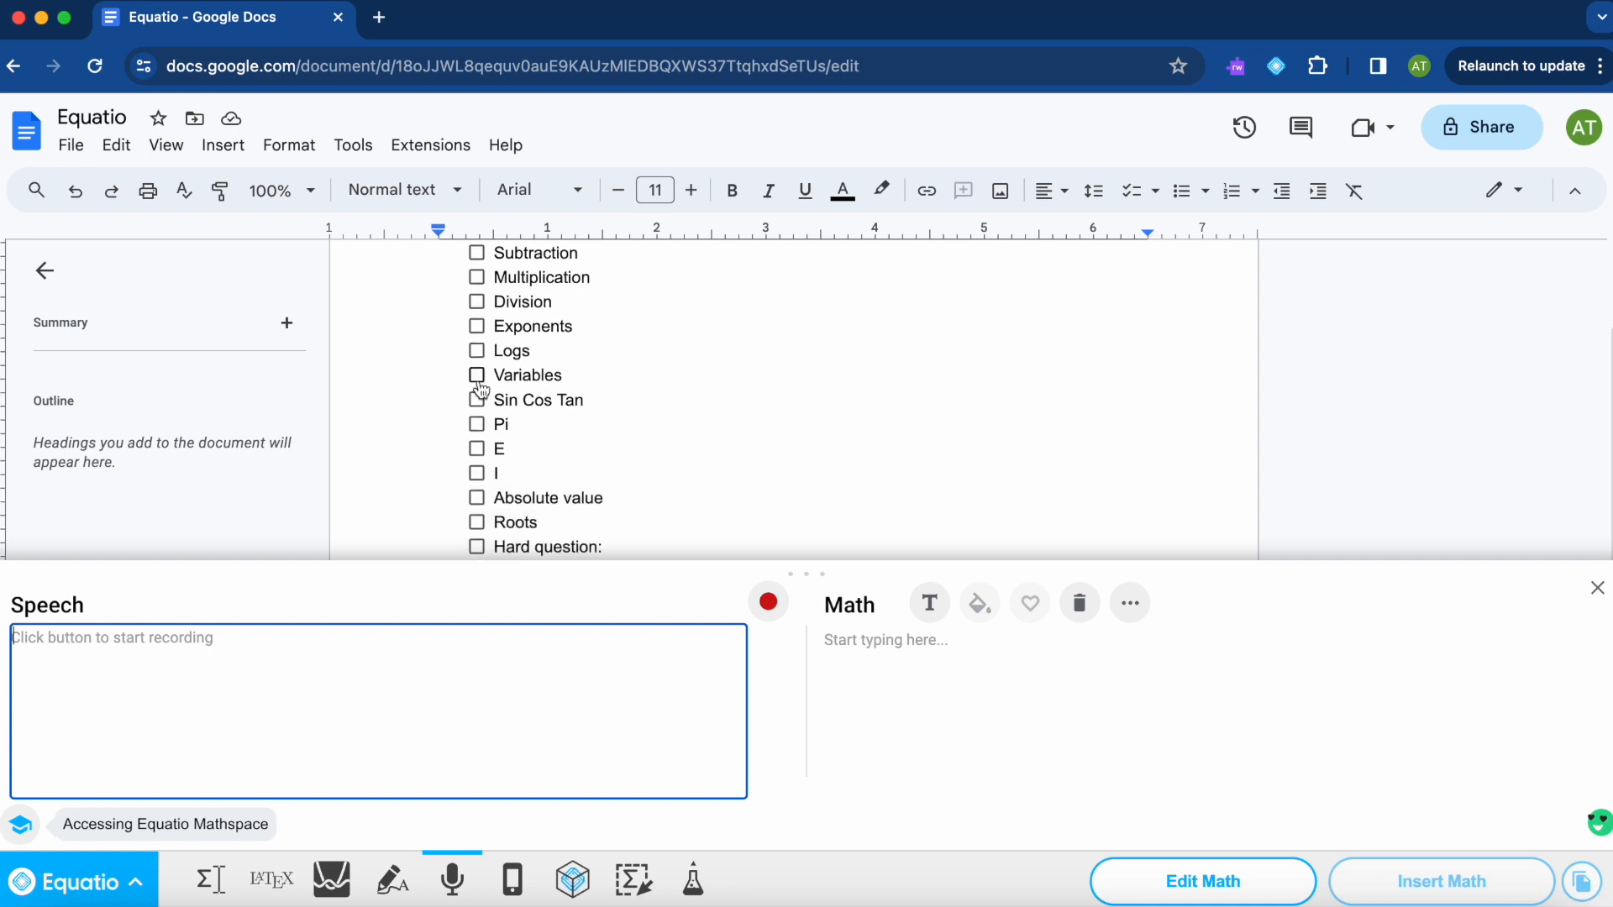
scroll(477, 387, up, 2)
click(478, 313)
click(477, 312)
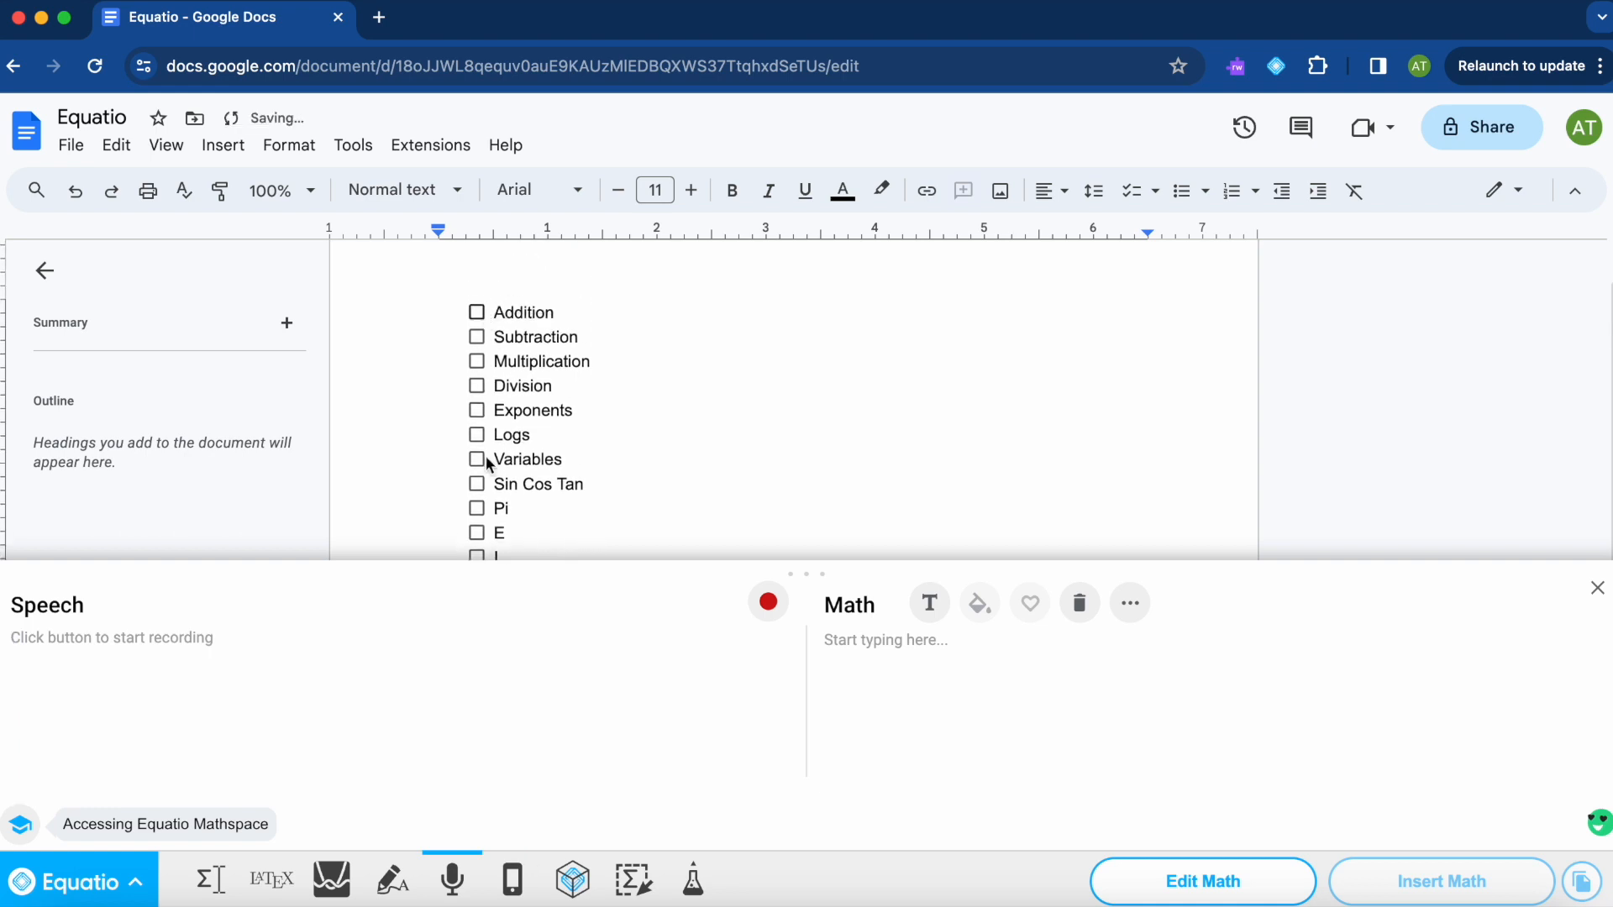
click(262, 668)
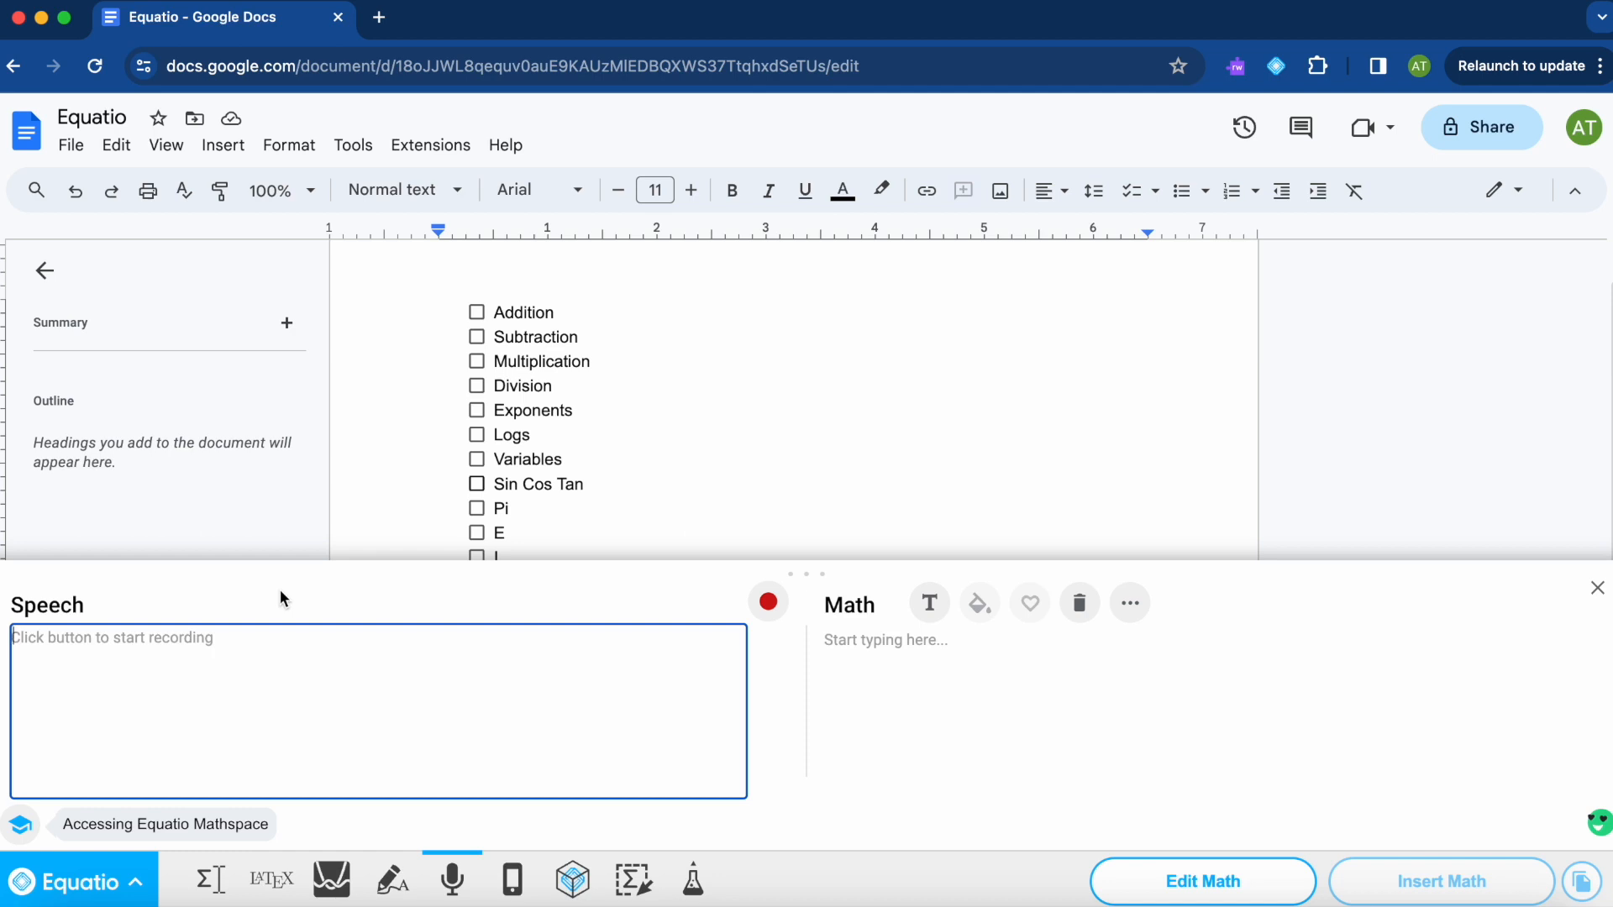
scroll(607, 374, down, 3)
scroll(608, 374, up, 1)
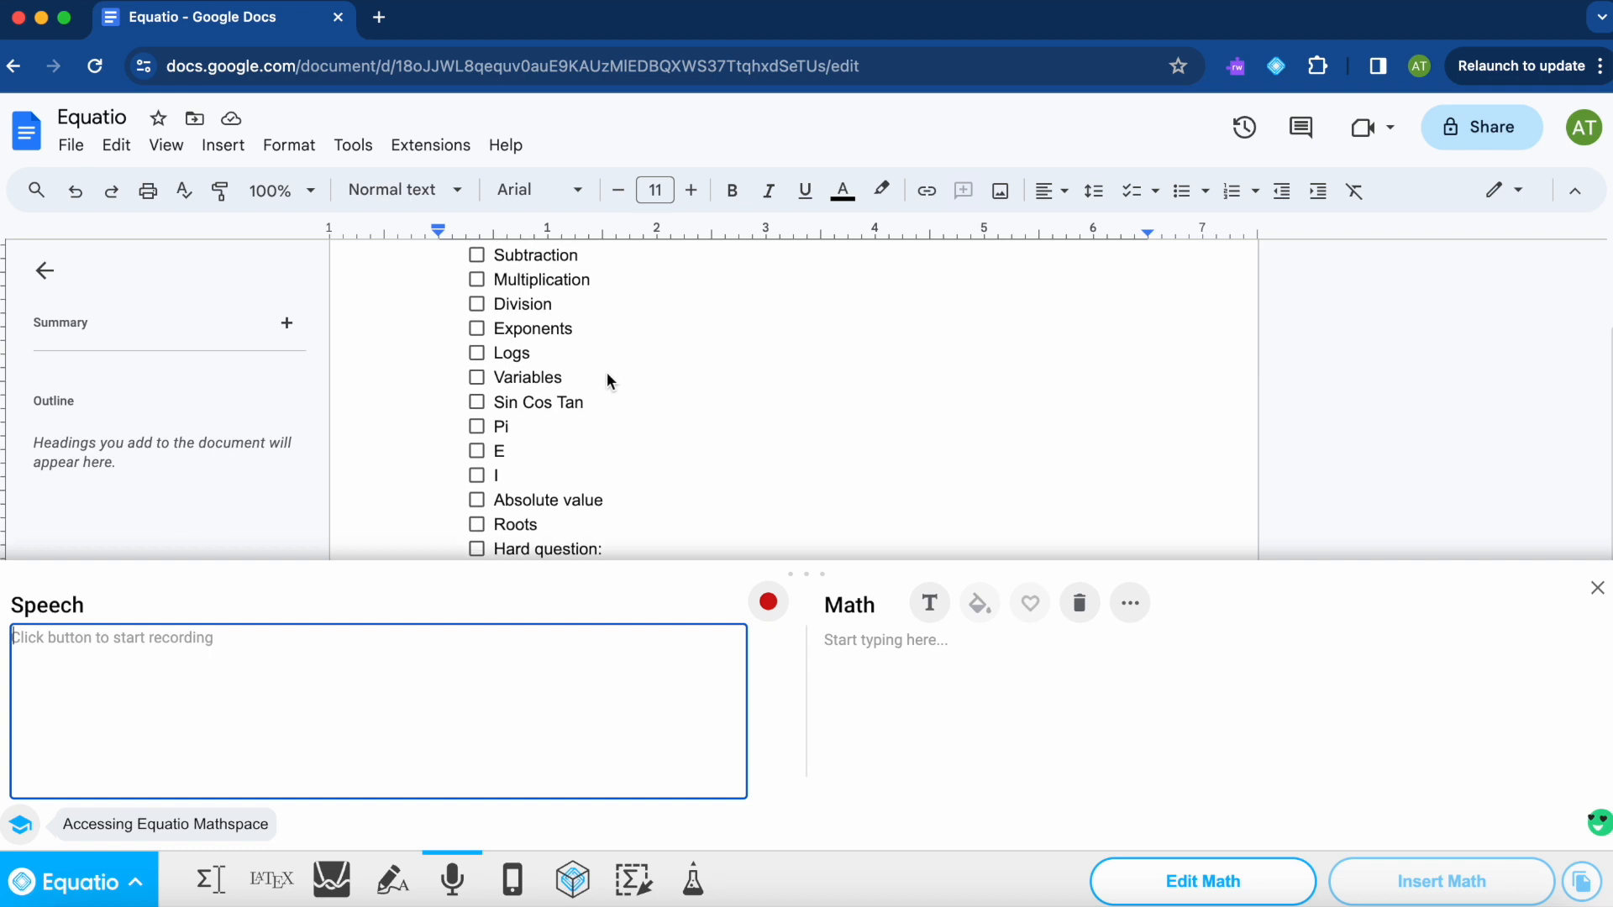
scroll(570, 383, down, 2)
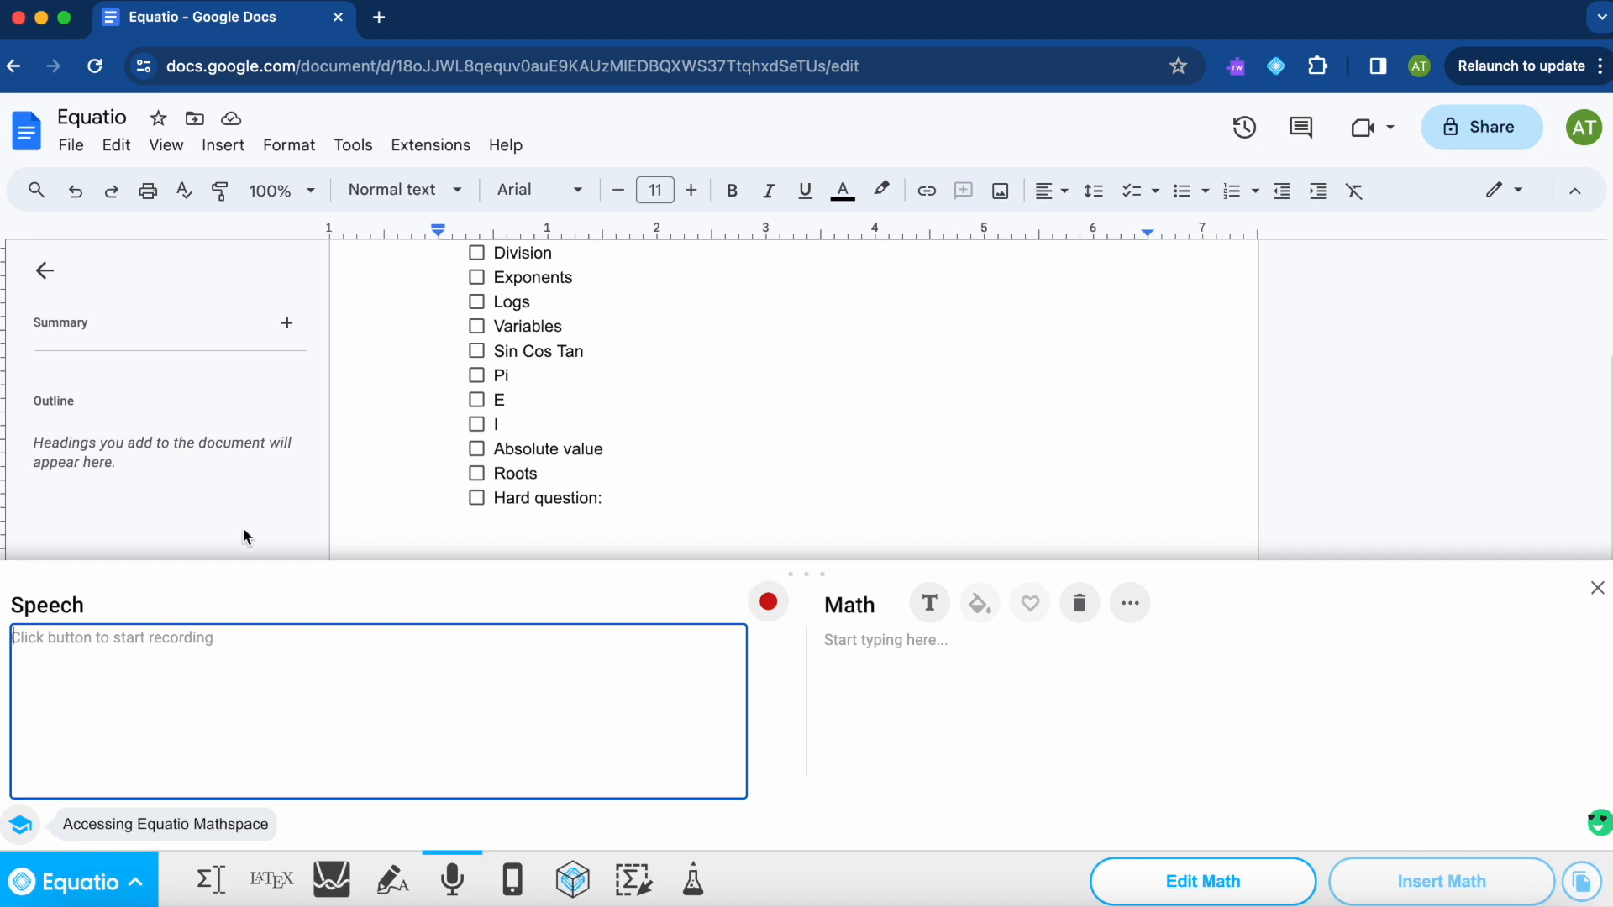
scroll(476, 370, up, 3)
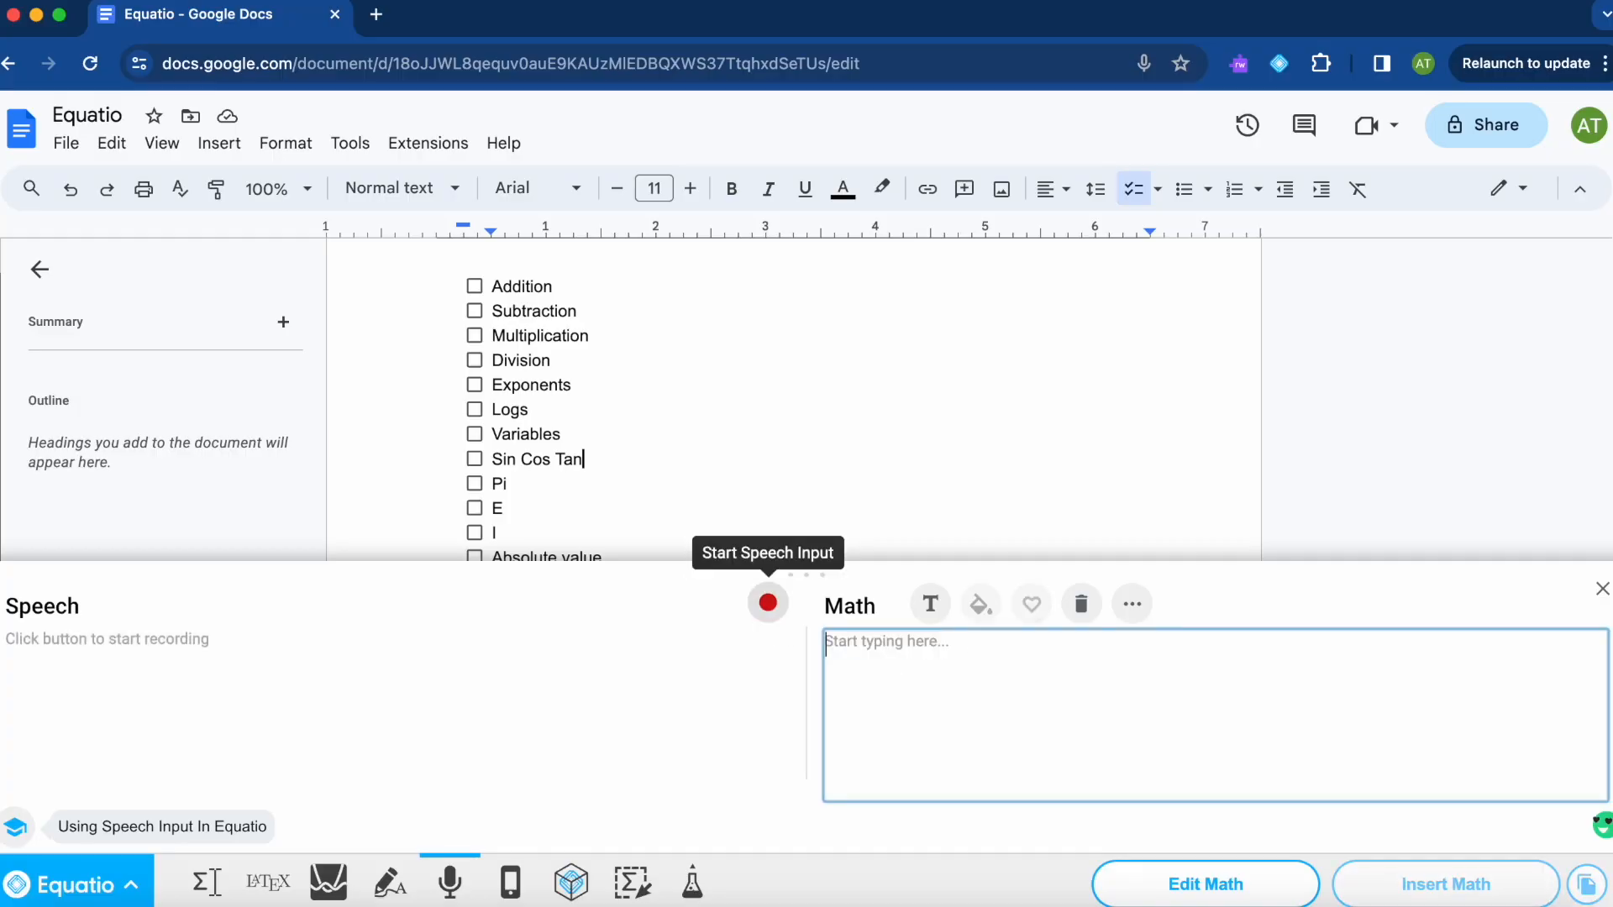
Test speech input on the basic operations, ticking off Addition, Subtraction, Multiplication and Division in the checklist.
click(767, 603)
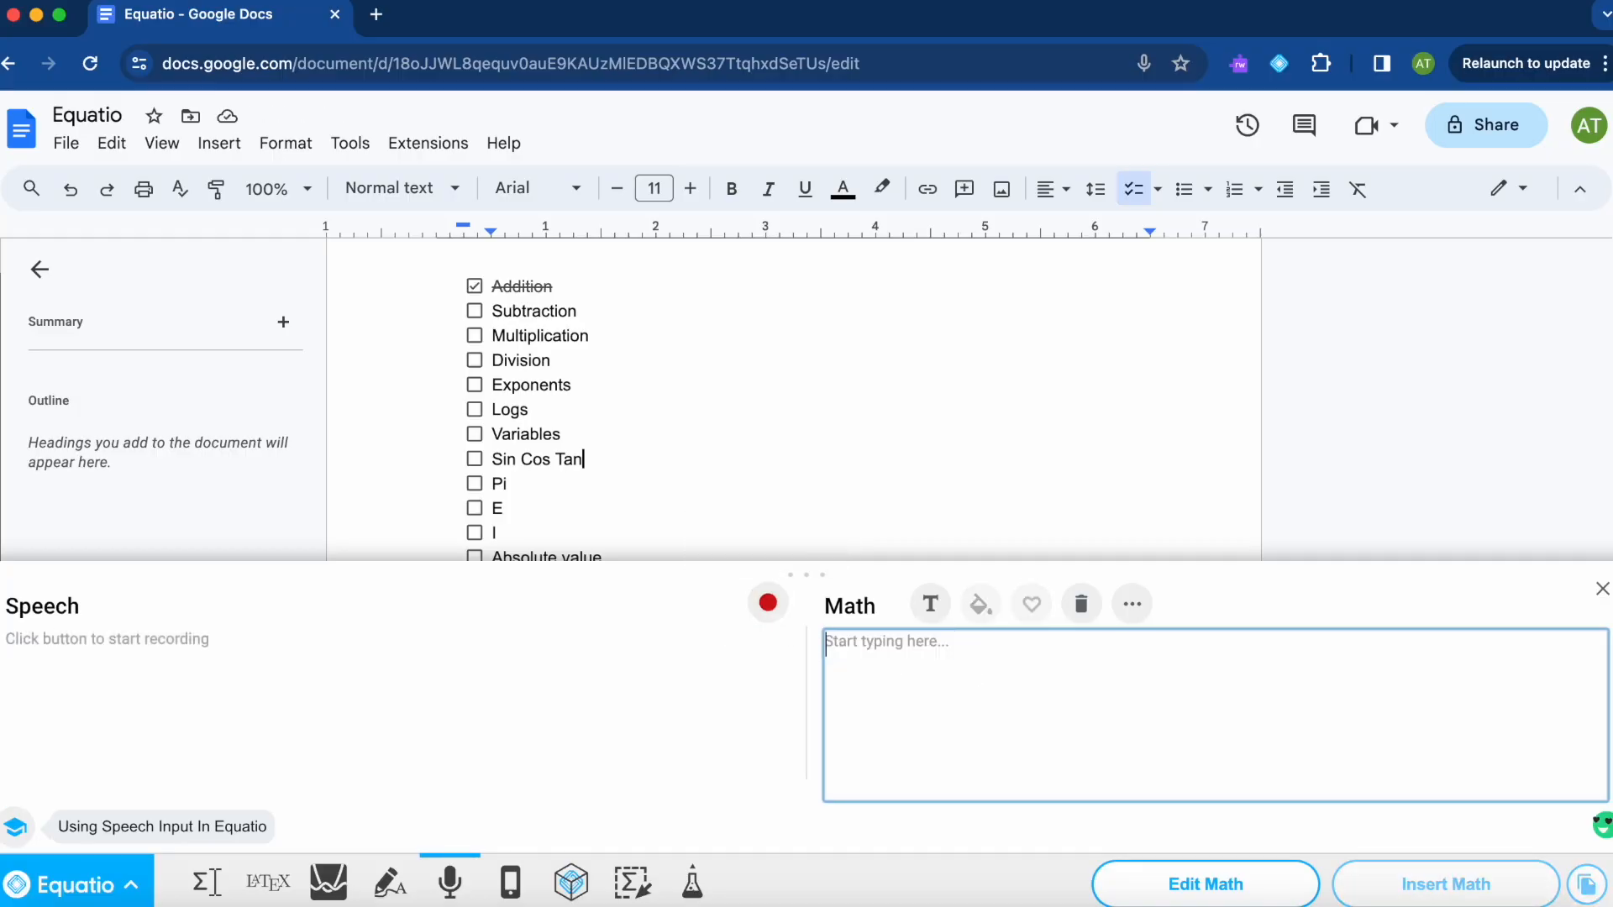
click(767, 603)
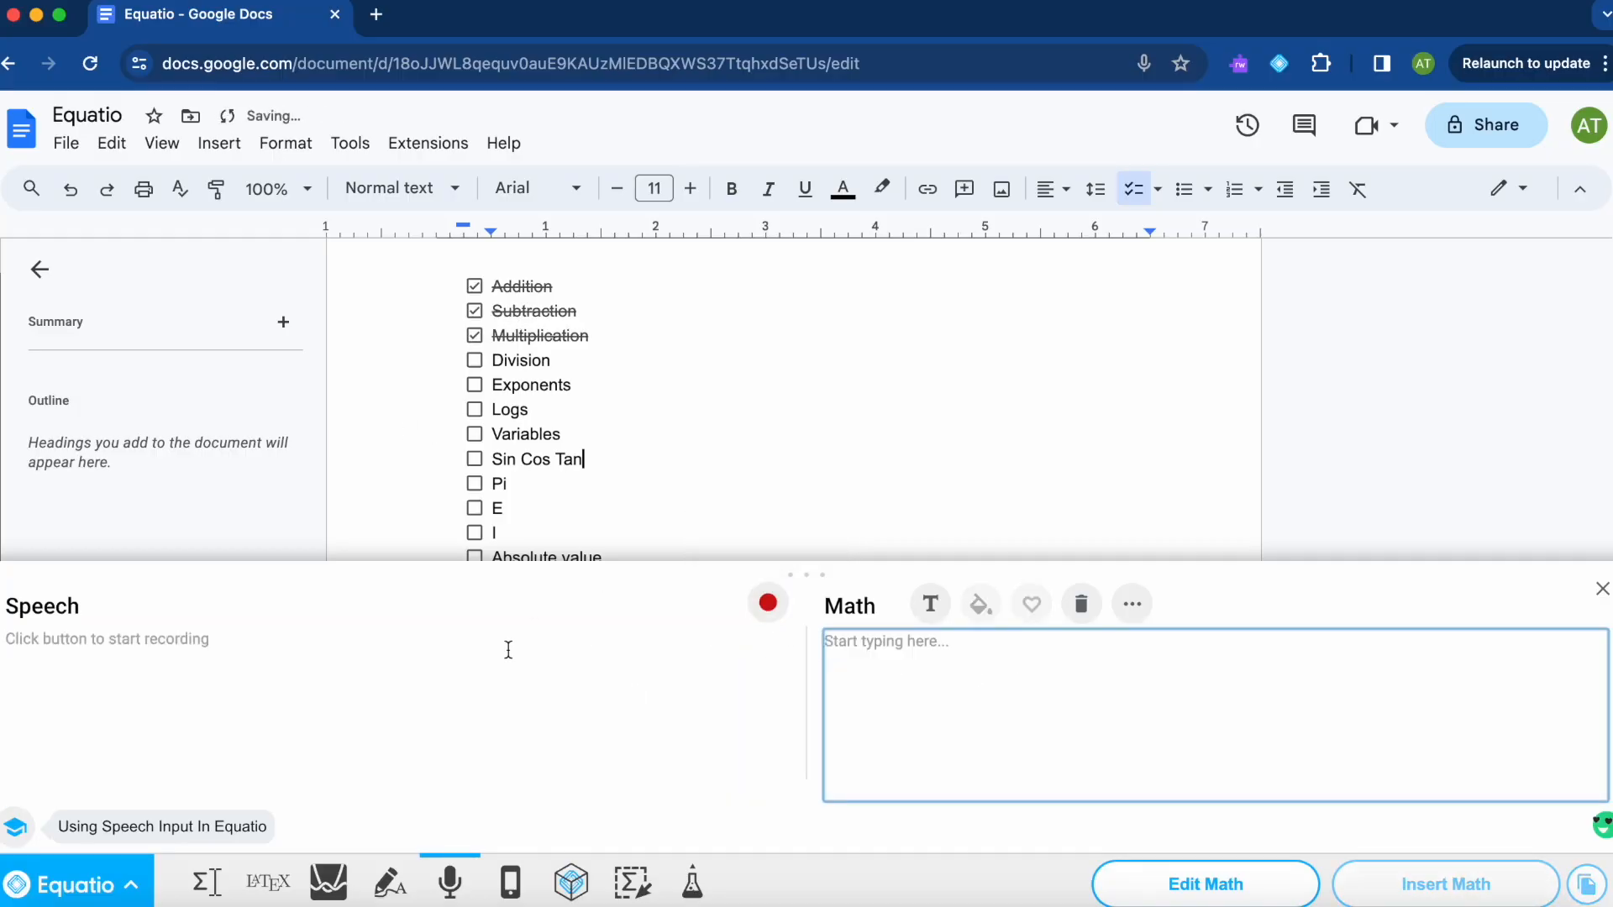
click(767, 602)
click(767, 603)
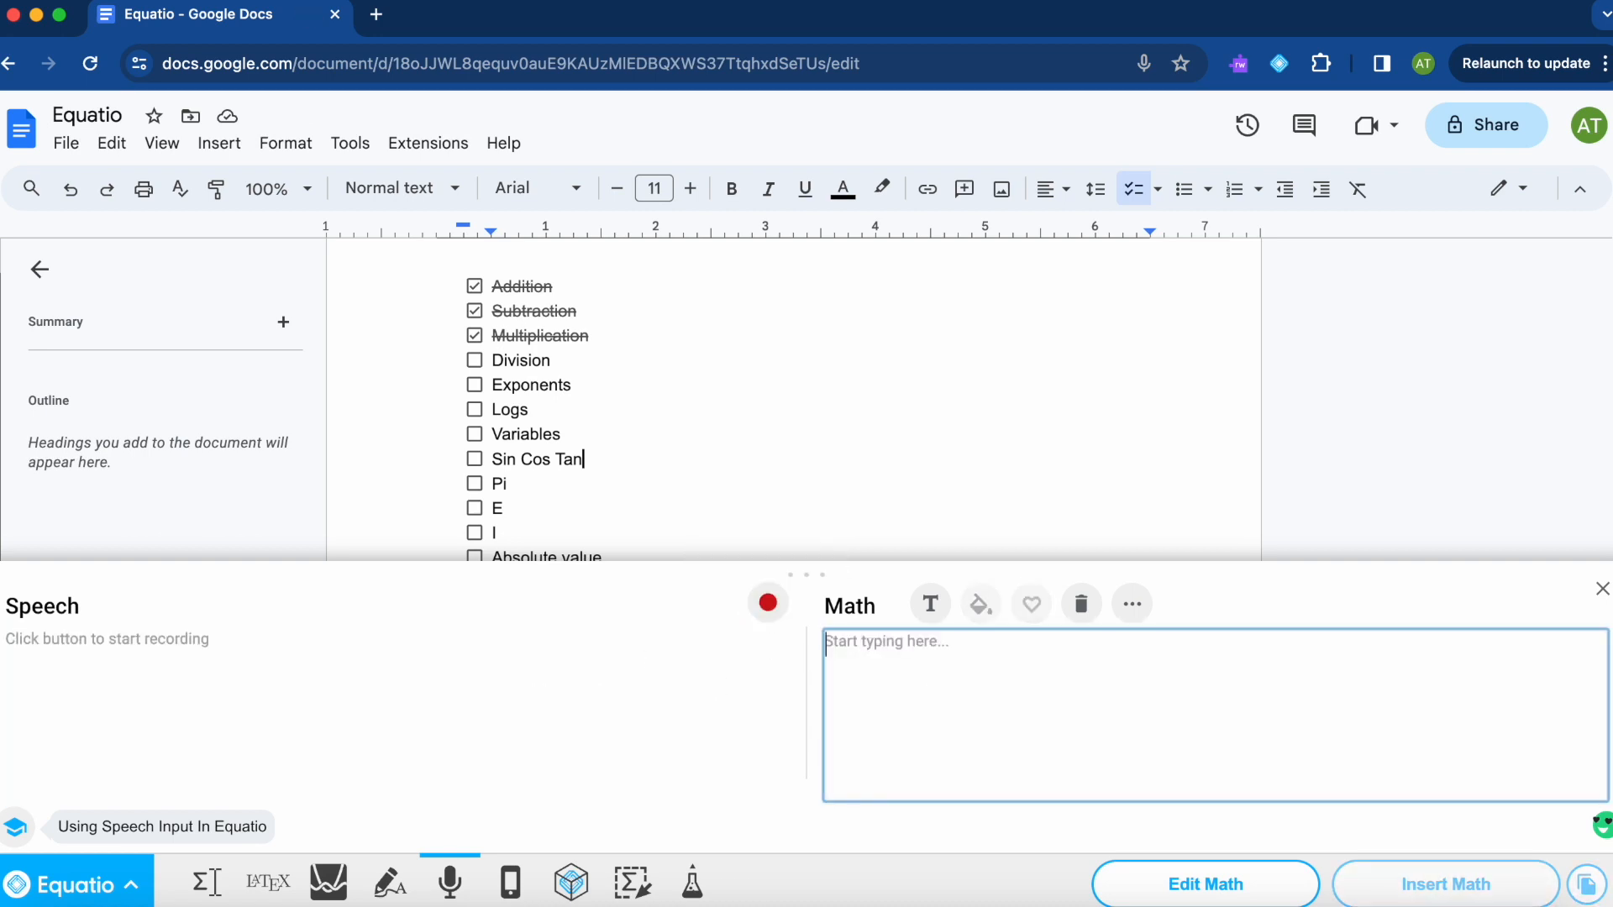
click(474, 360)
Dictate the remaining topics, ticking Sin Cos Tan, Pi, E, I and Roots and highlighting Exponents, Logs, Variables and Absolute value in yellow.
click(767, 602)
click(767, 603)
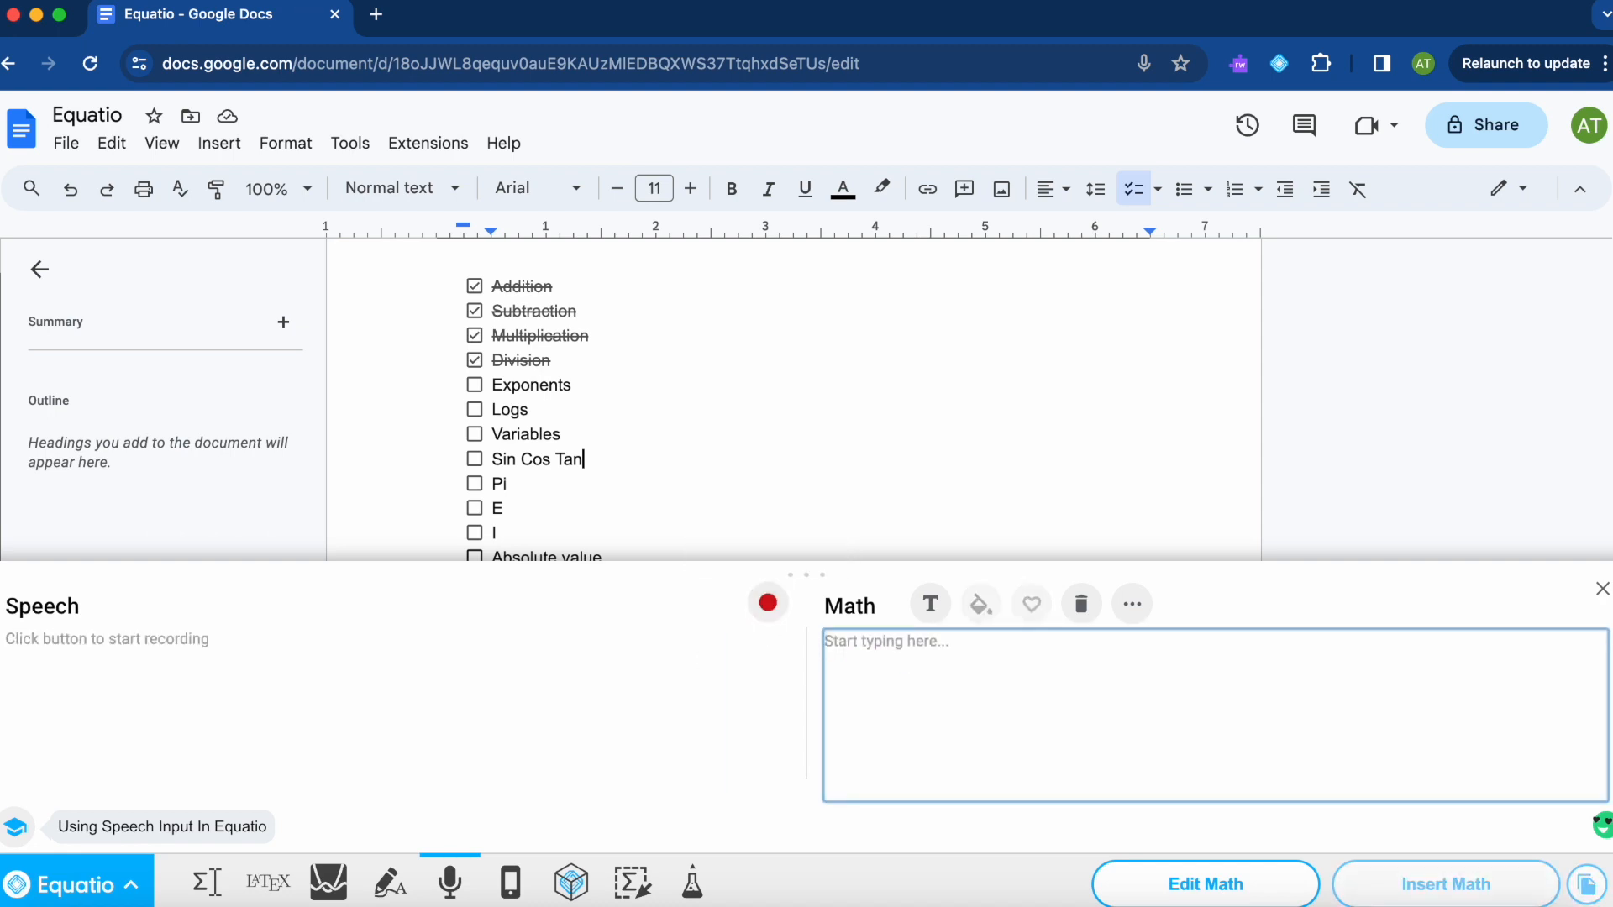
click(767, 603)
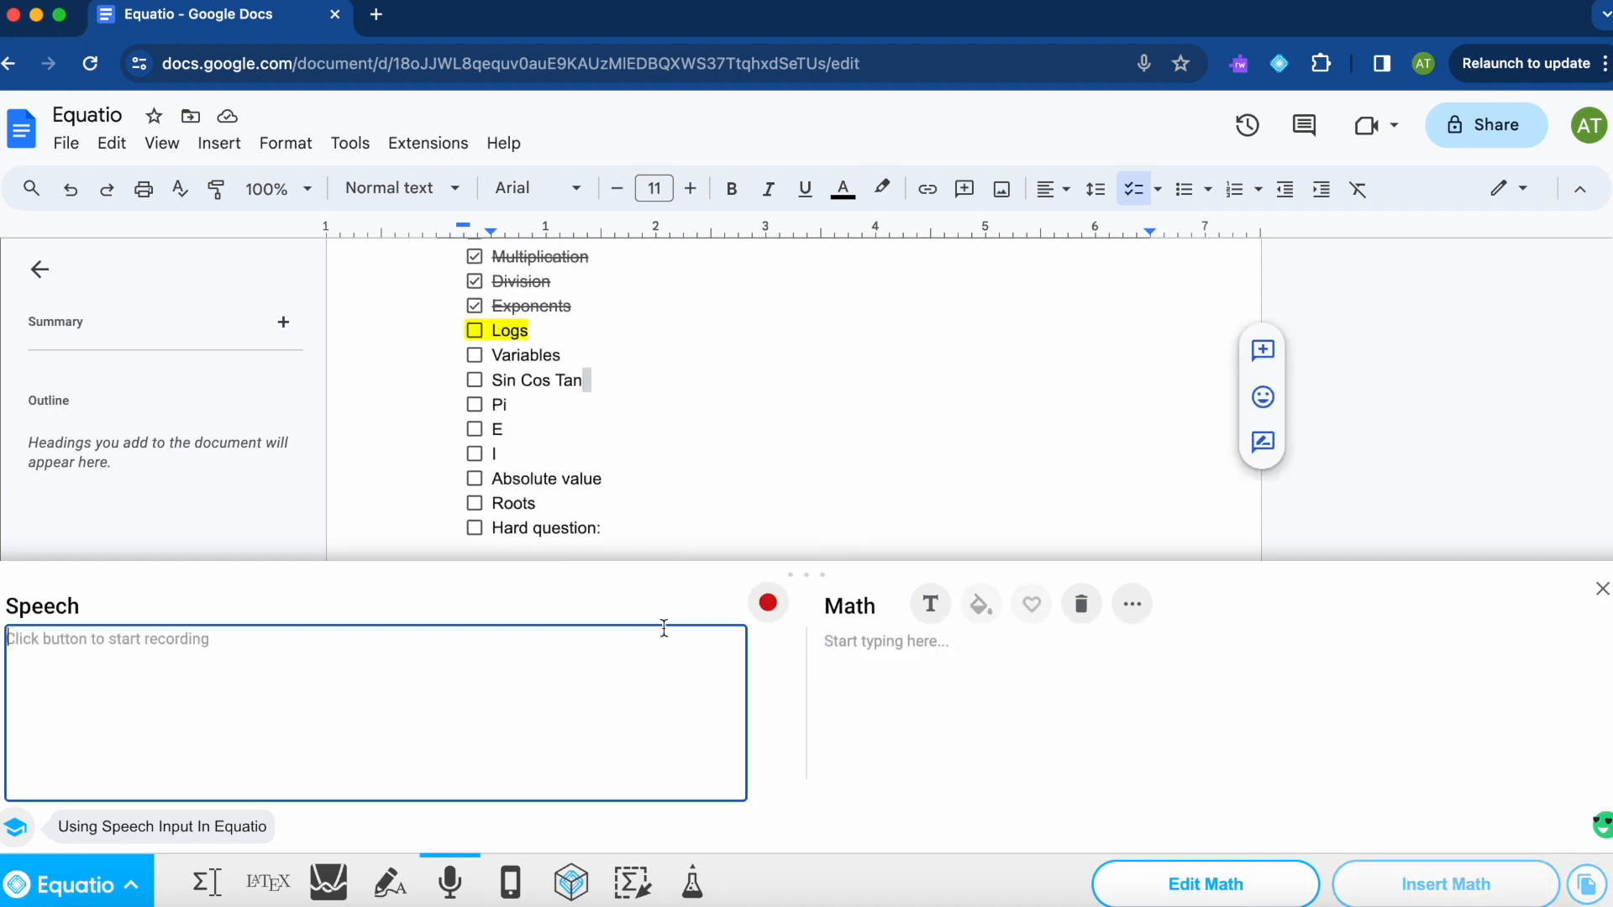
click(767, 602)
click(767, 602)
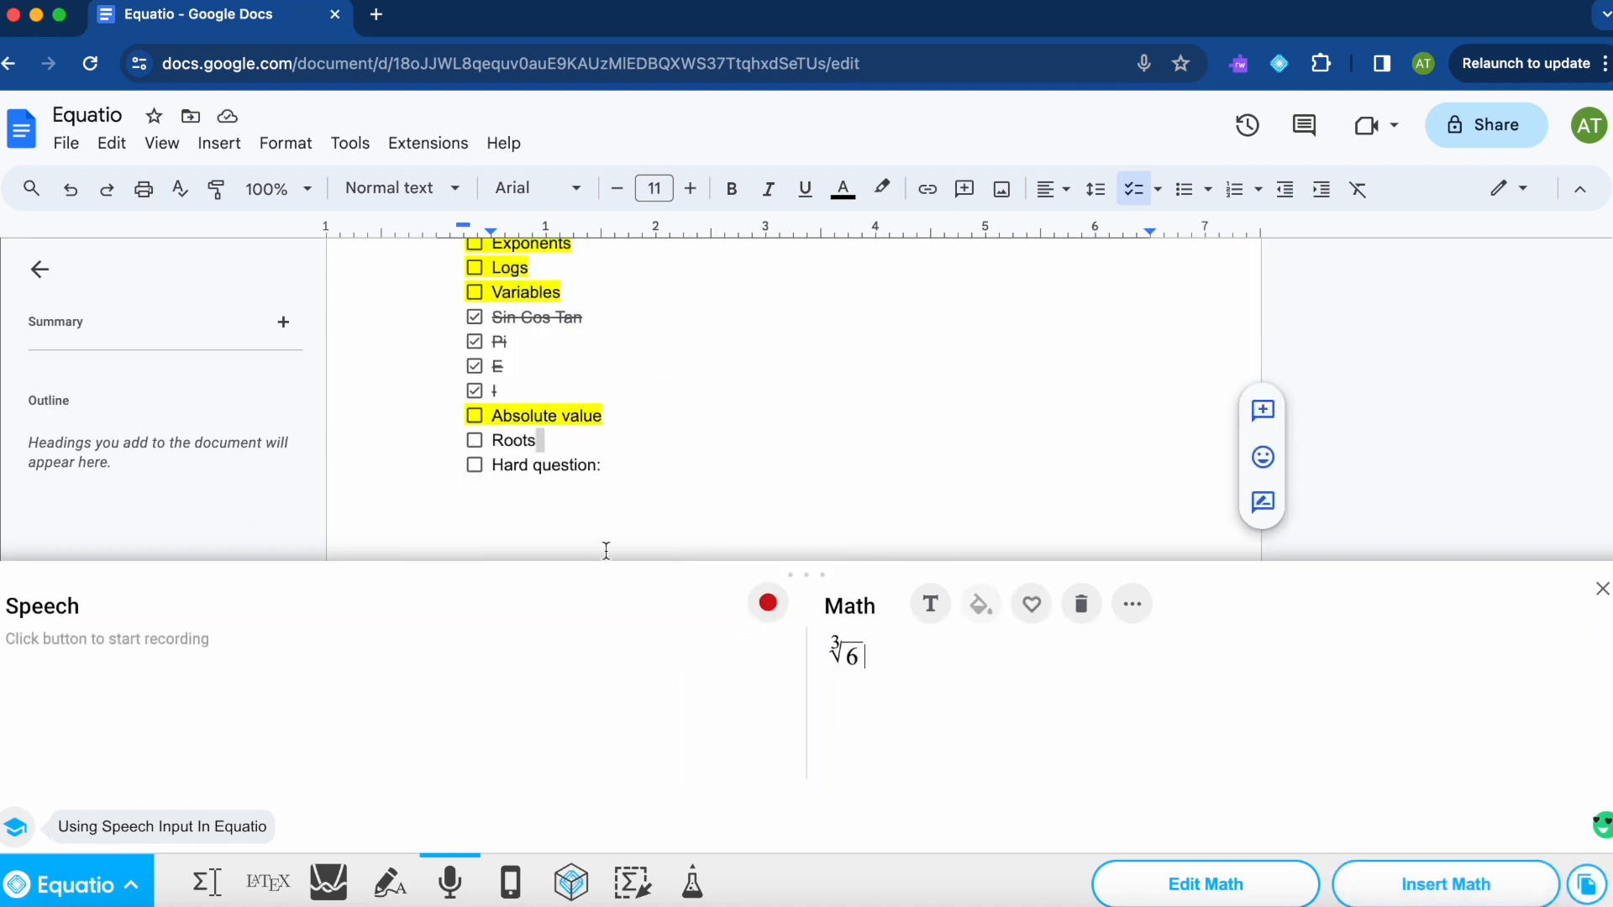
click(767, 603)
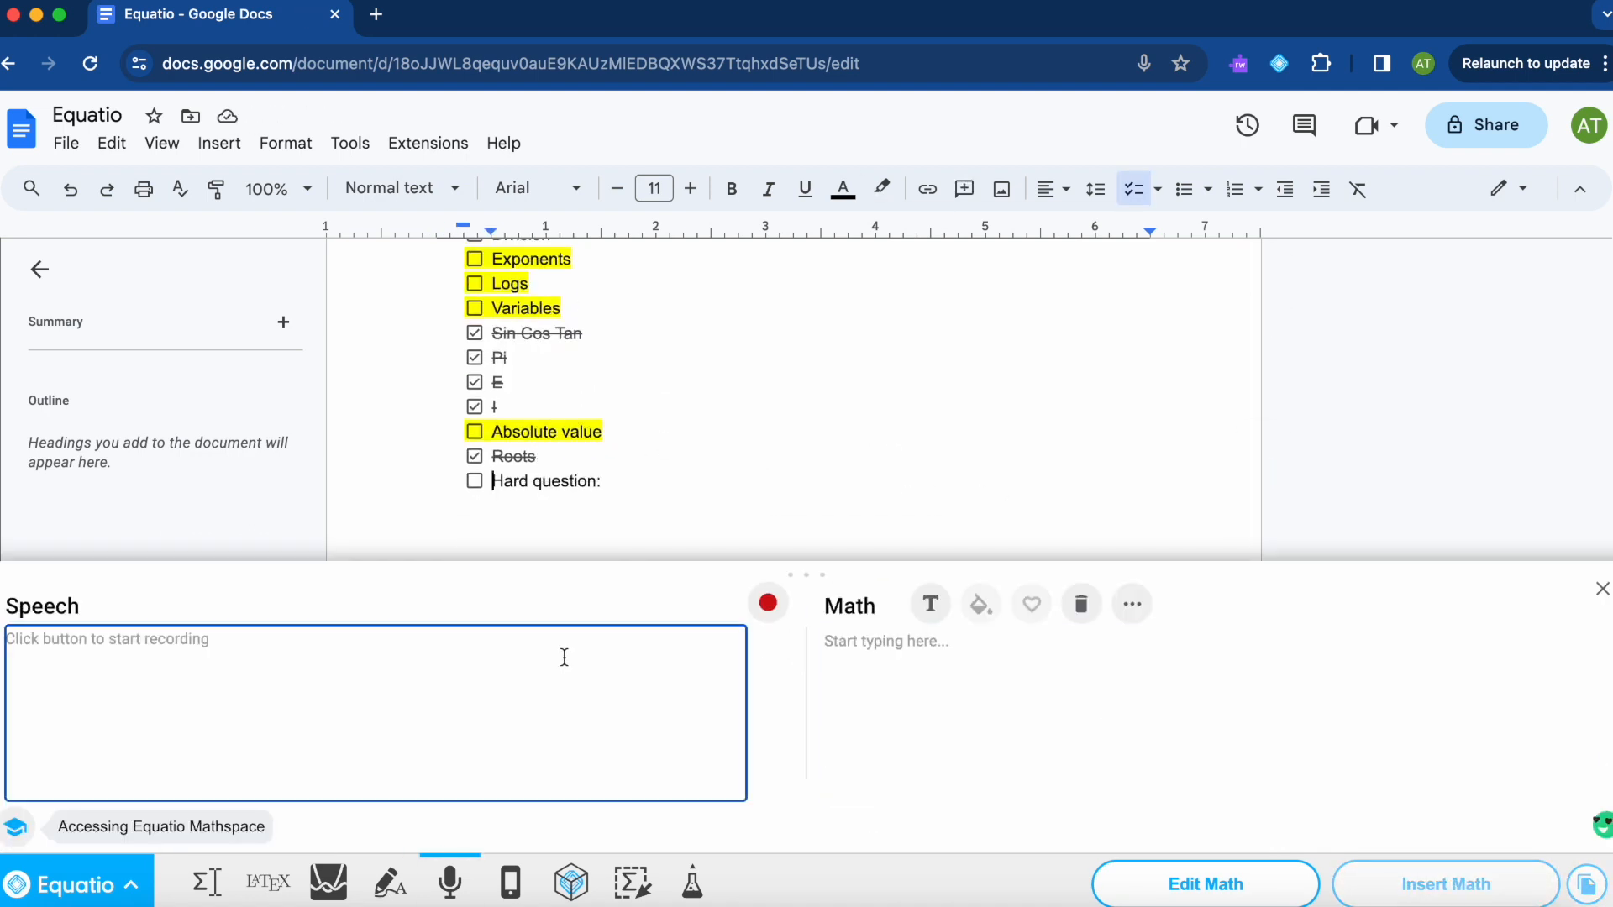
Switch to Equatio Mathspace and draw two freehand pen strokes on the canvas, one jagged and one diagonal.
click(234, 36)
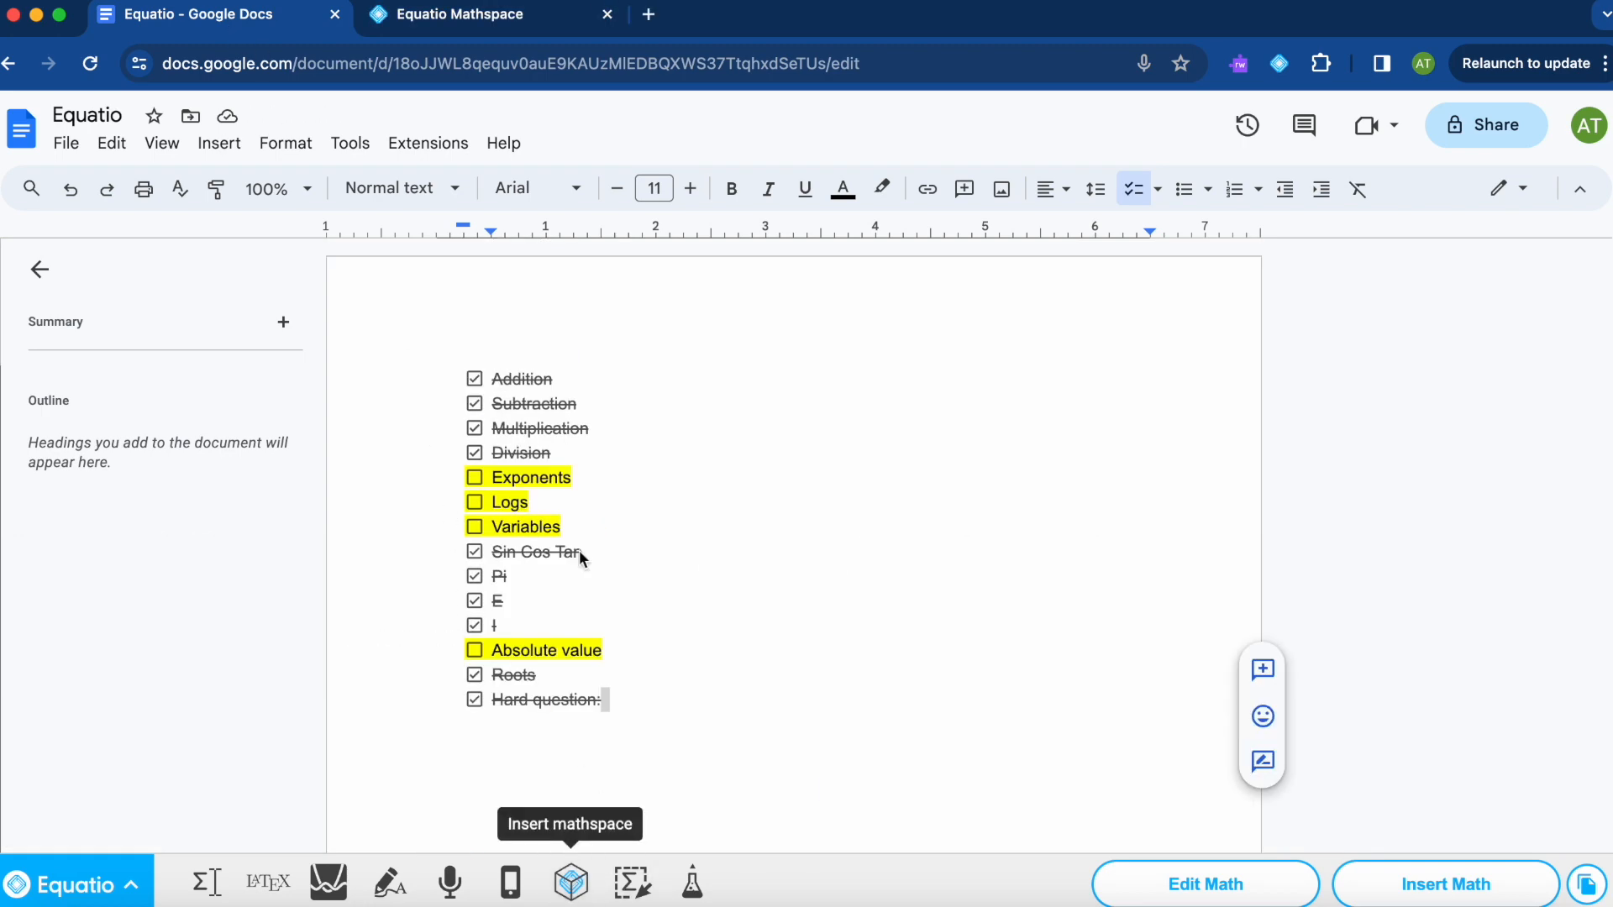
click(421, 22)
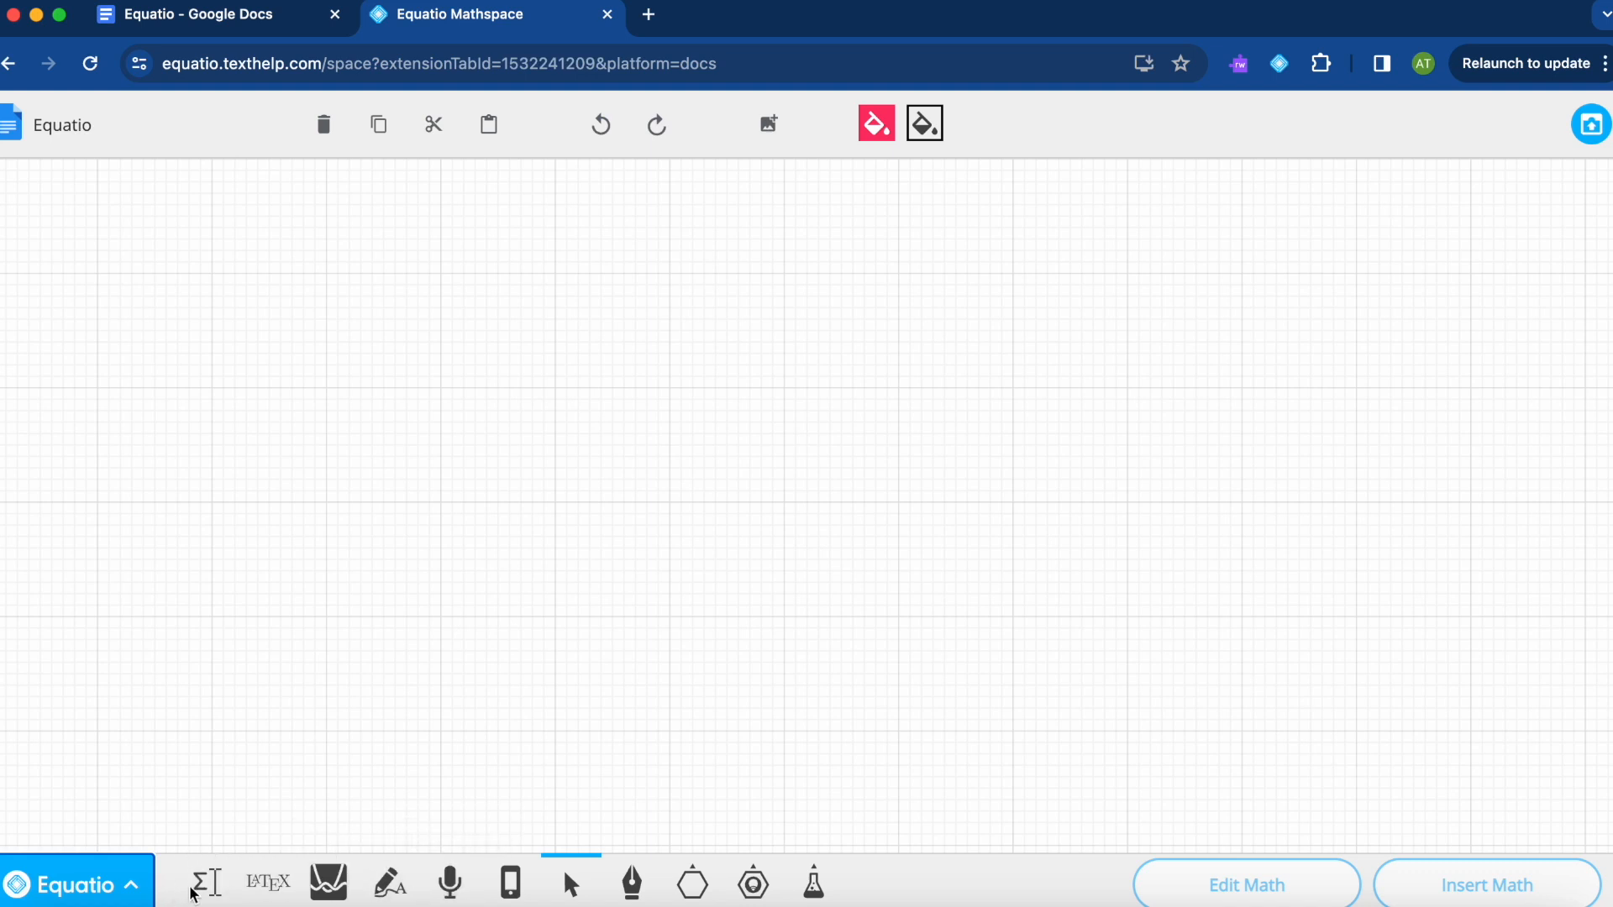
click(636, 886)
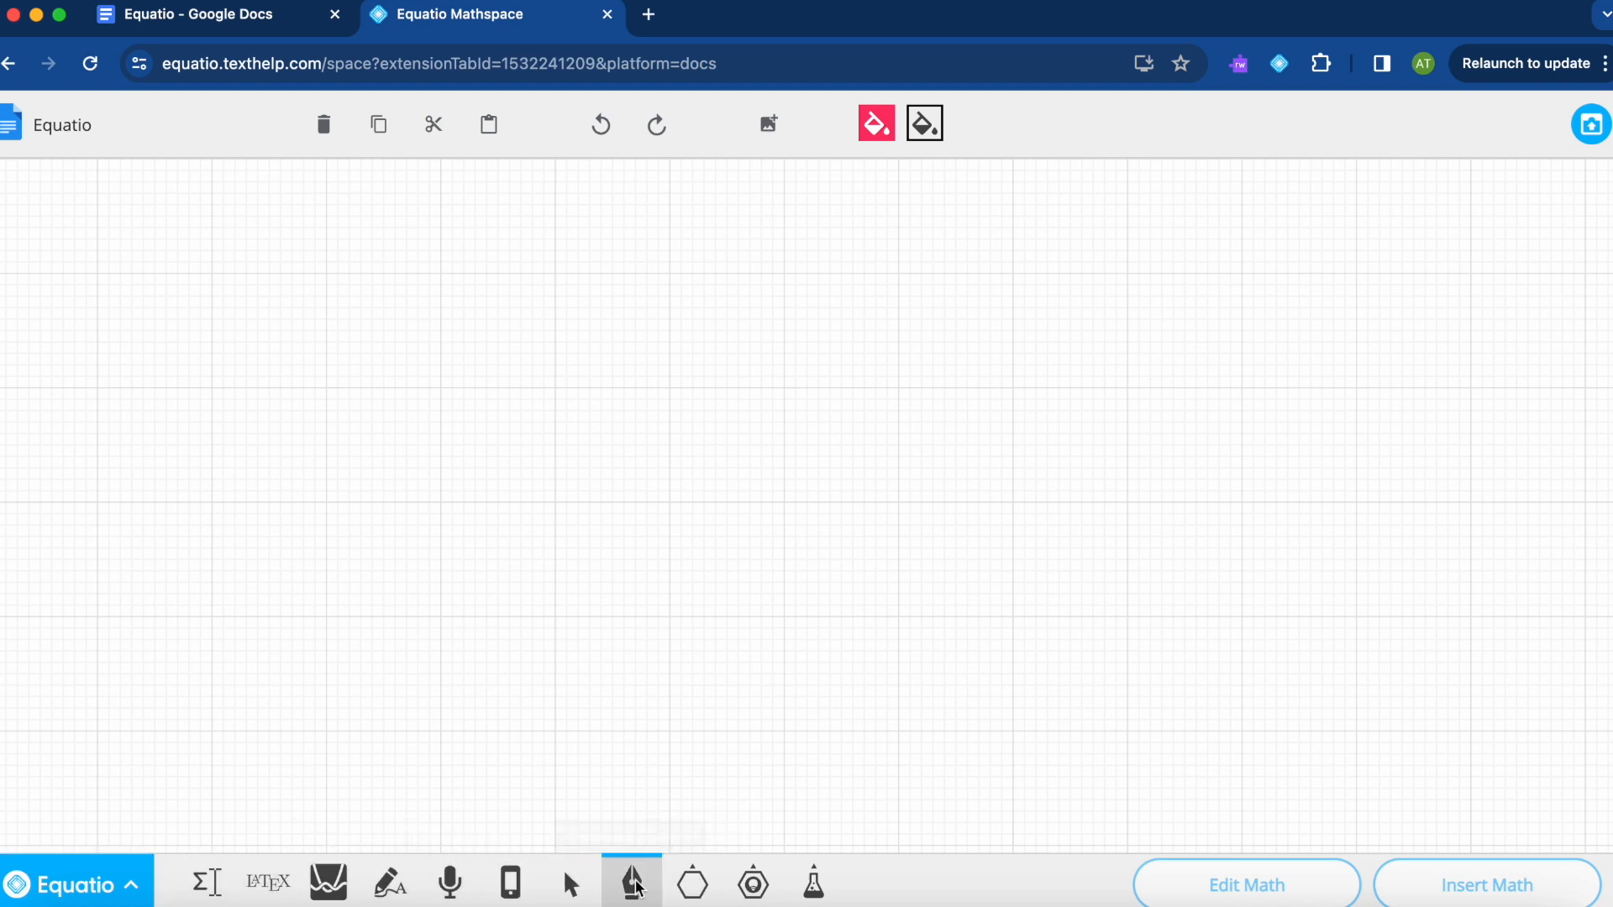
drag(402, 467, 481, 672)
click(693, 883)
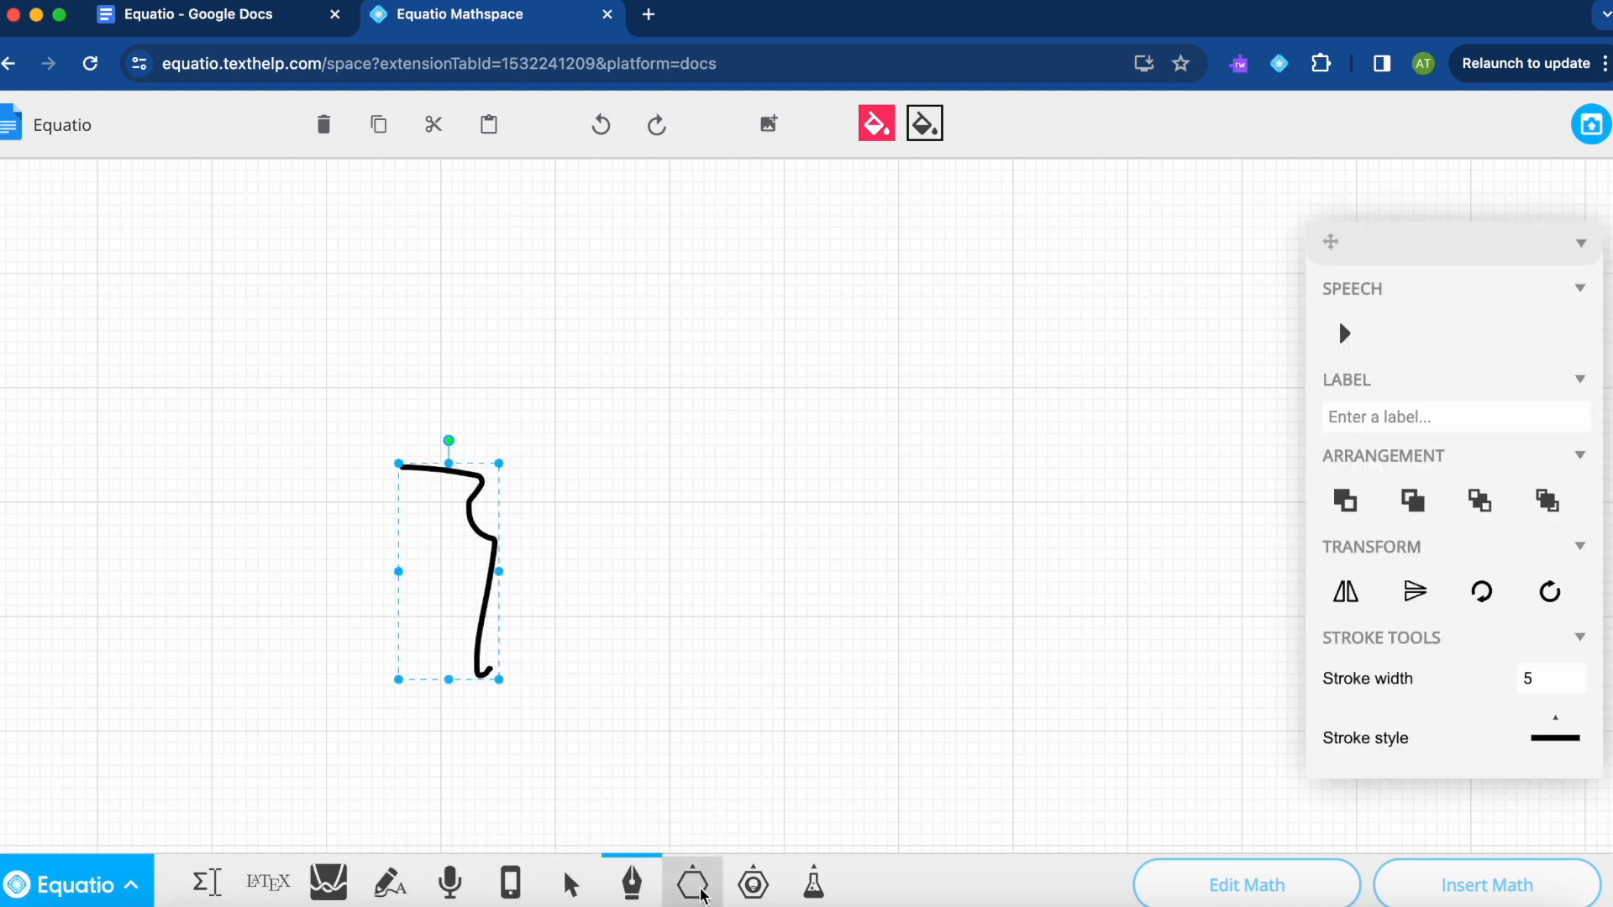
drag(658, 388, 806, 574)
Draw a trapezoid on the canvas below the diagonal pen stroke.
click(692, 883)
click(749, 761)
drag(626, 631, 823, 793)
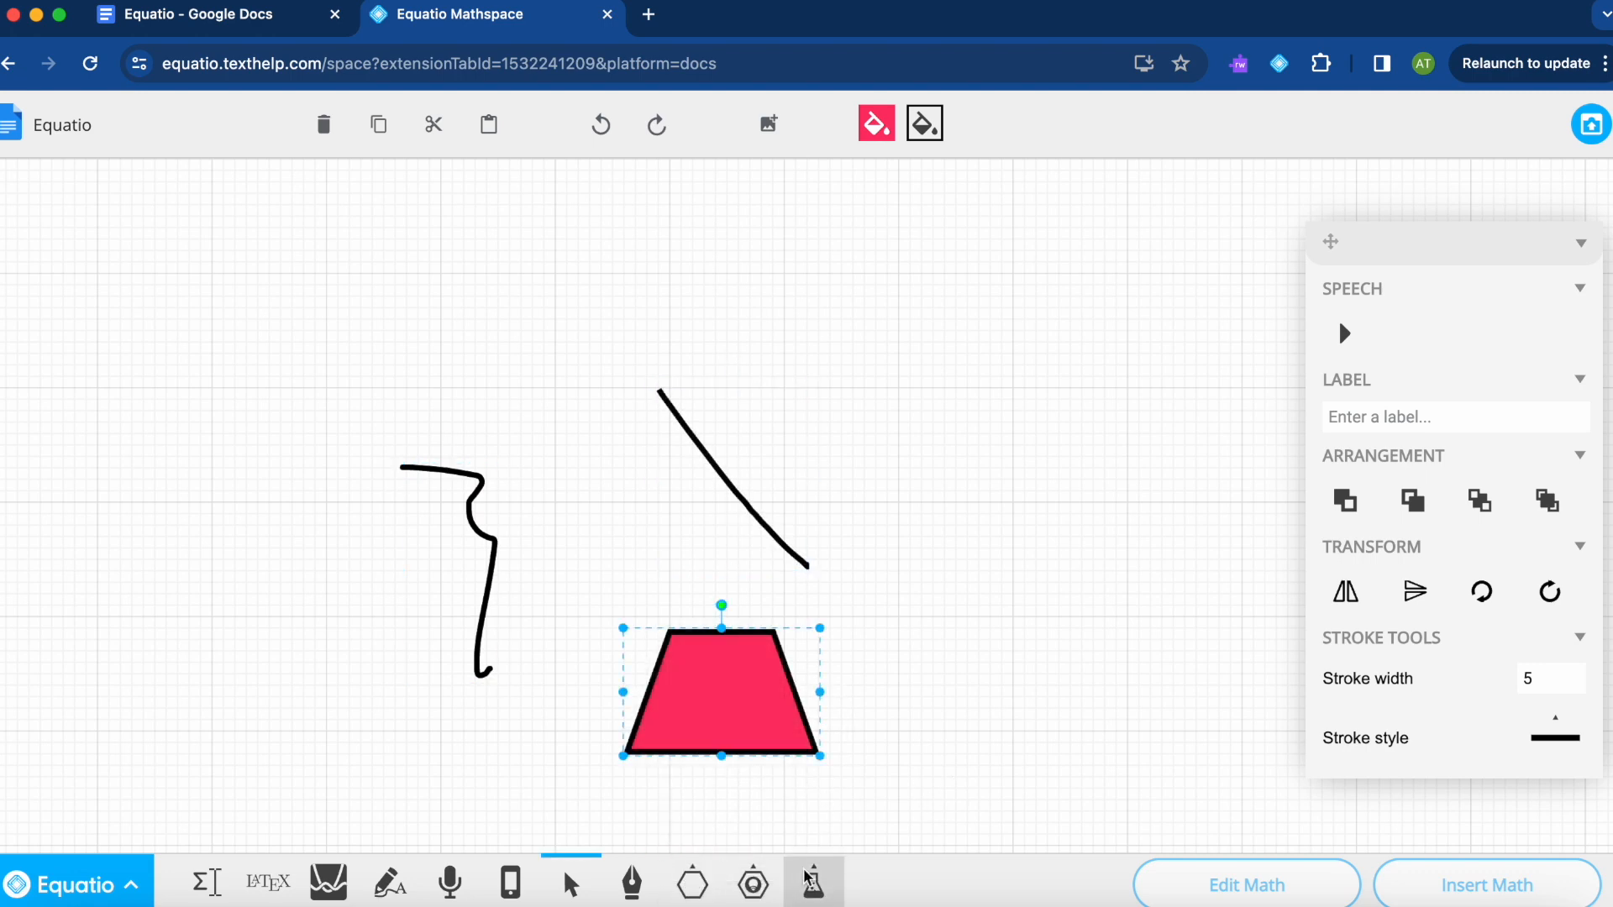
Add an angle measure to the canvas beside the diagonal stroke and set its Angle 2 to 90.
click(754, 884)
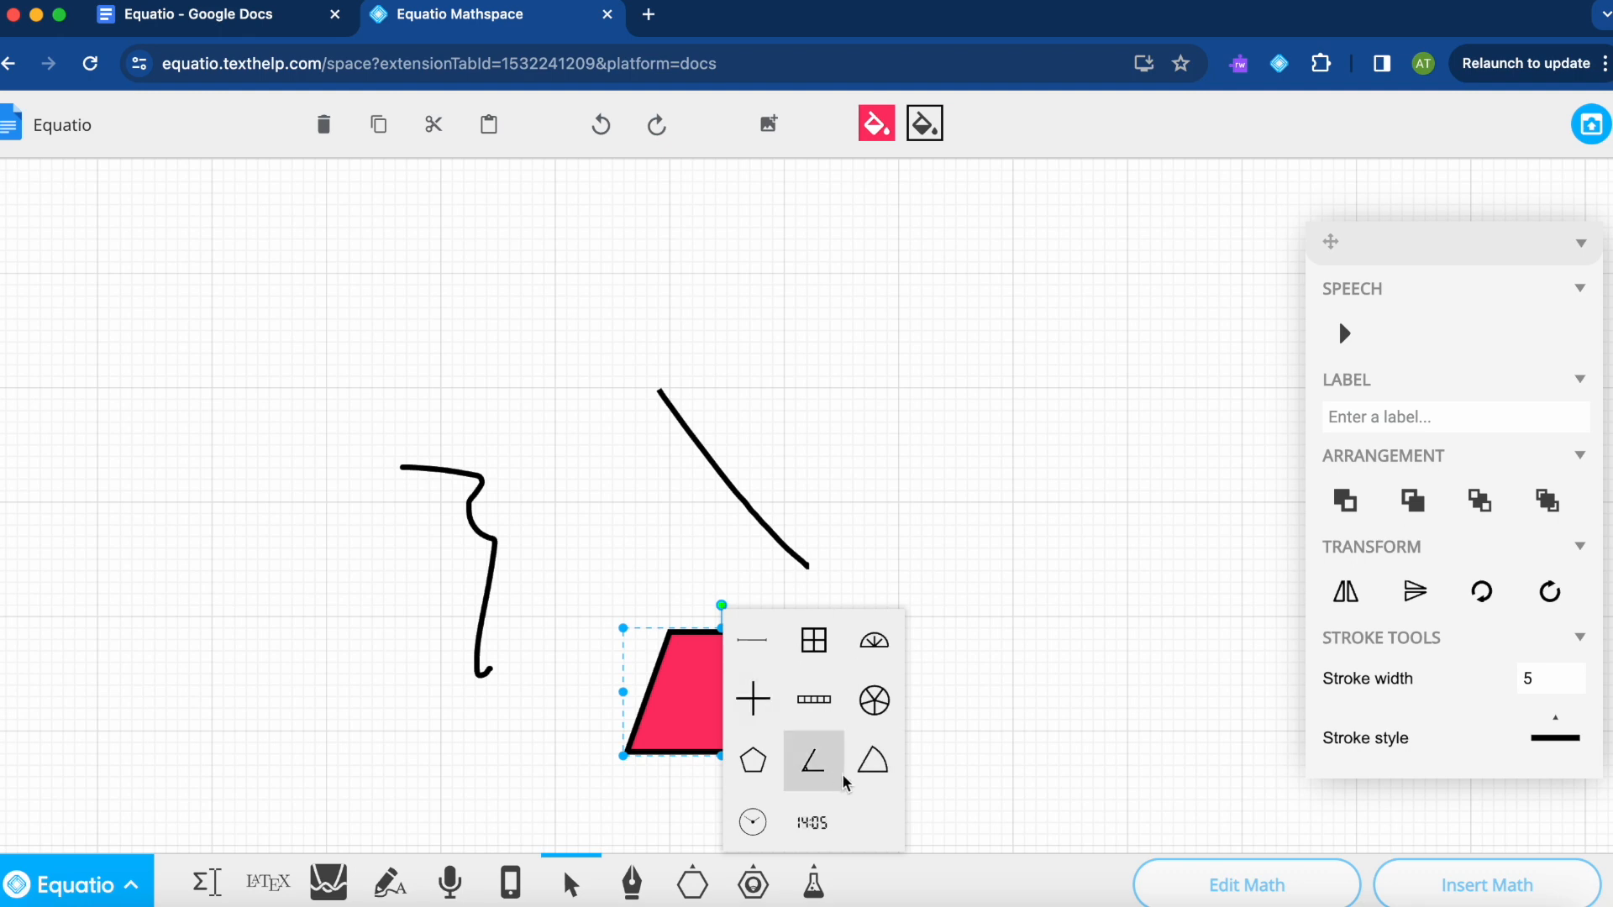
click(813, 761)
drag(843, 369, 995, 521)
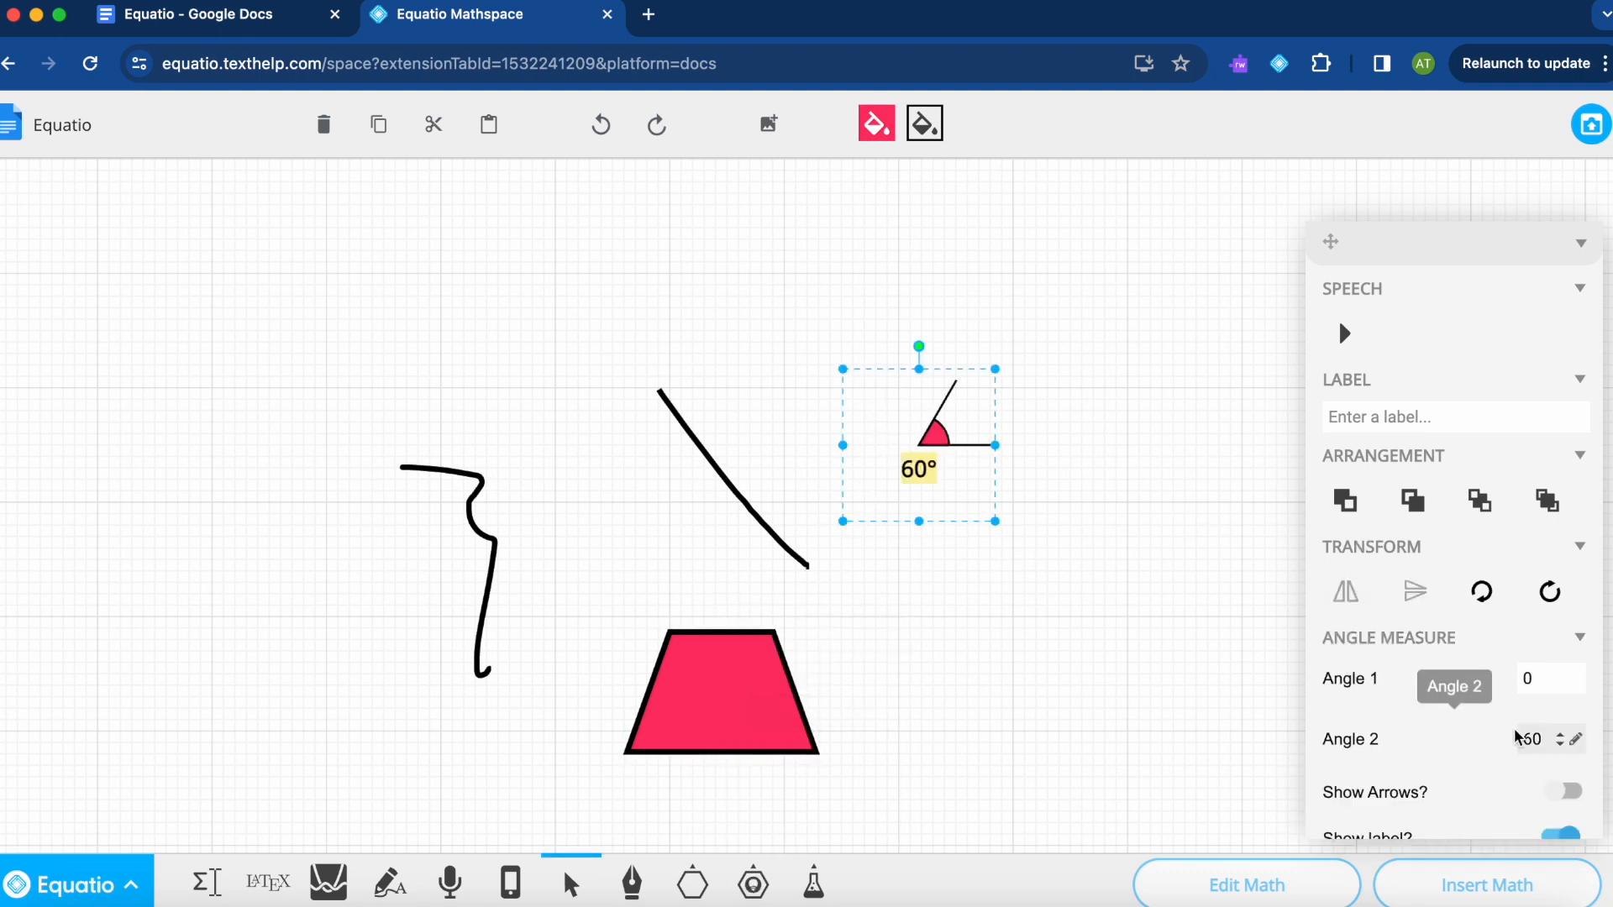
click(1560, 735)
click(1560, 734)
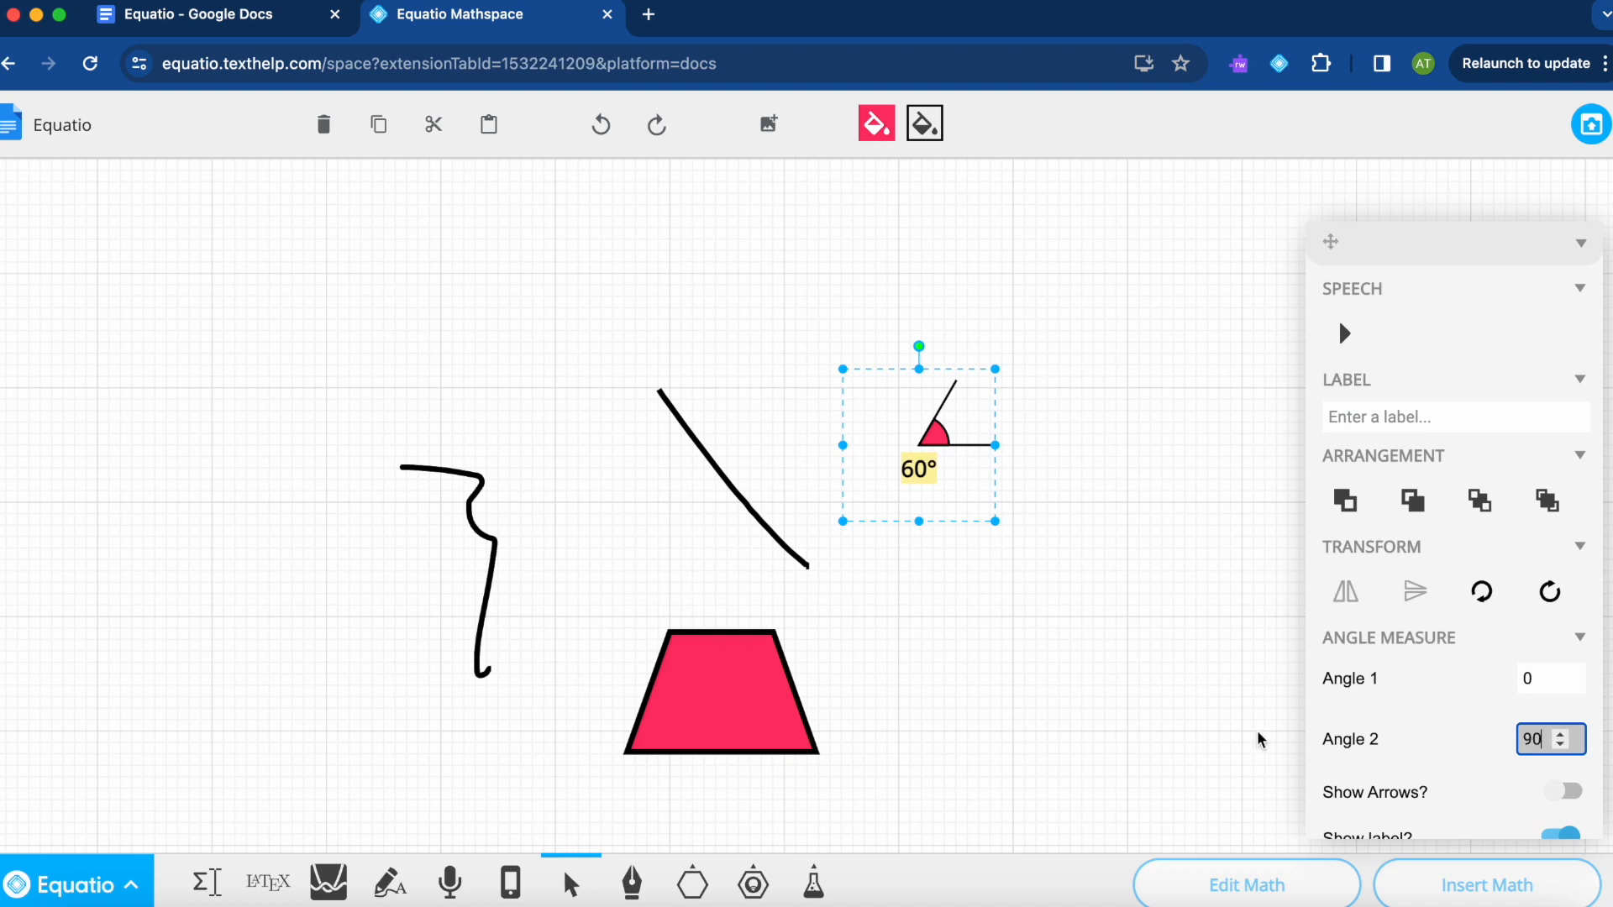
Place a coordinate plane on the empty canvas area beside the jagged pen stroke.
click(813, 884)
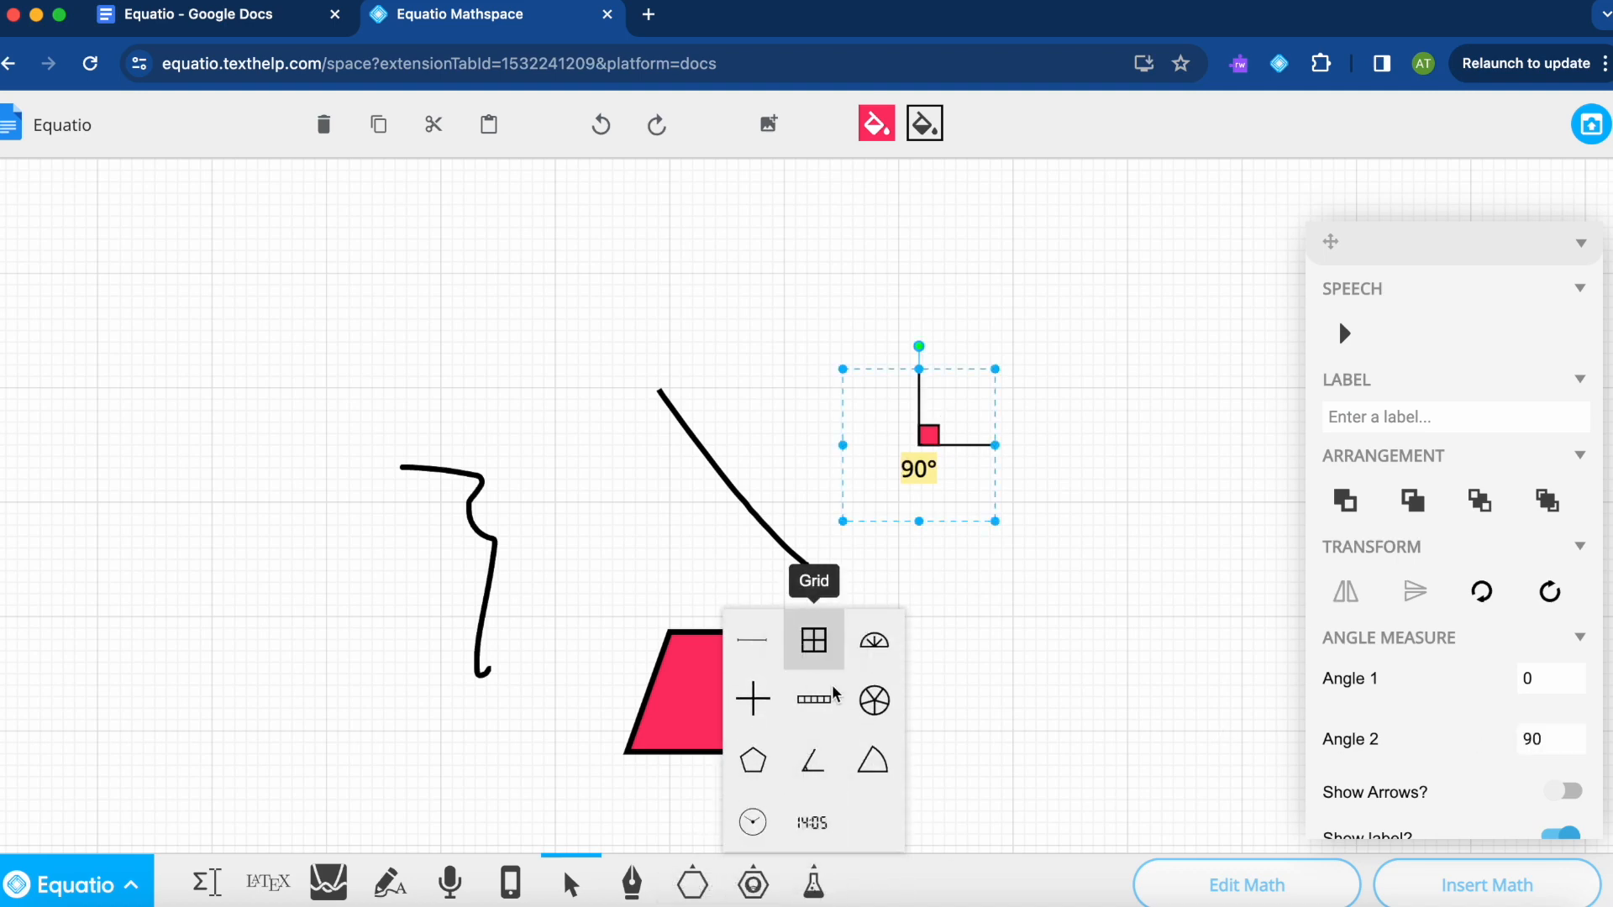
click(766, 724)
mouse_move(121, 359)
mouse_down()
mouse_move(226, 469)
mouse_move(393, 754)
mouse_up()
click(255, 467)
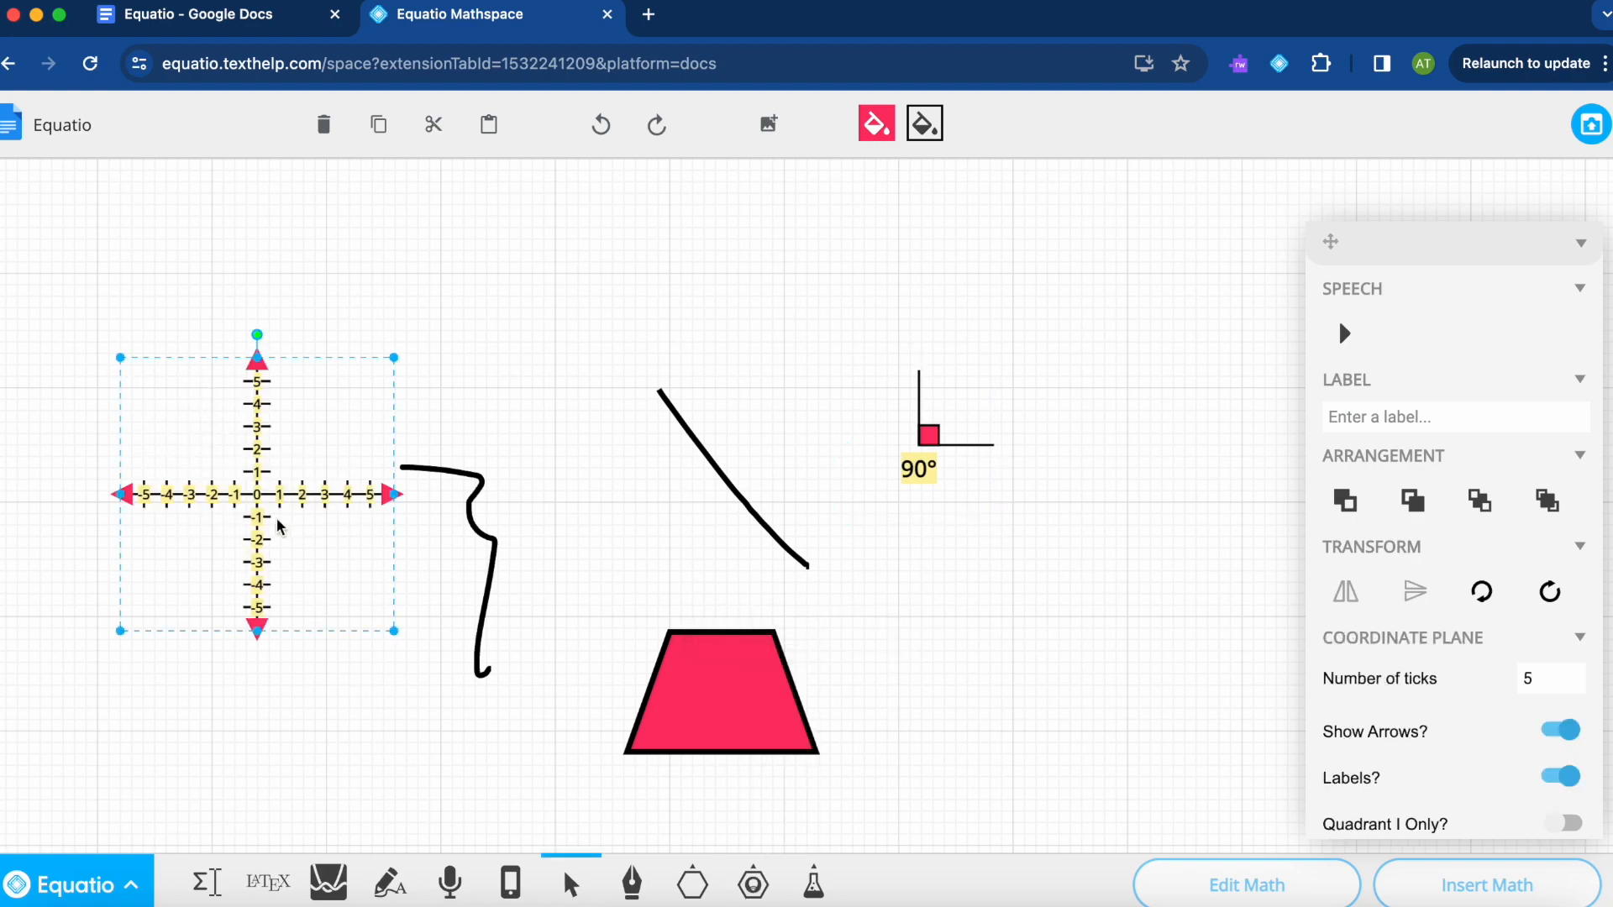
Enlarge the coordinate plane proportionally and move it left, clear of most of the jagged stroke.
scroll(285, 478, up, 5)
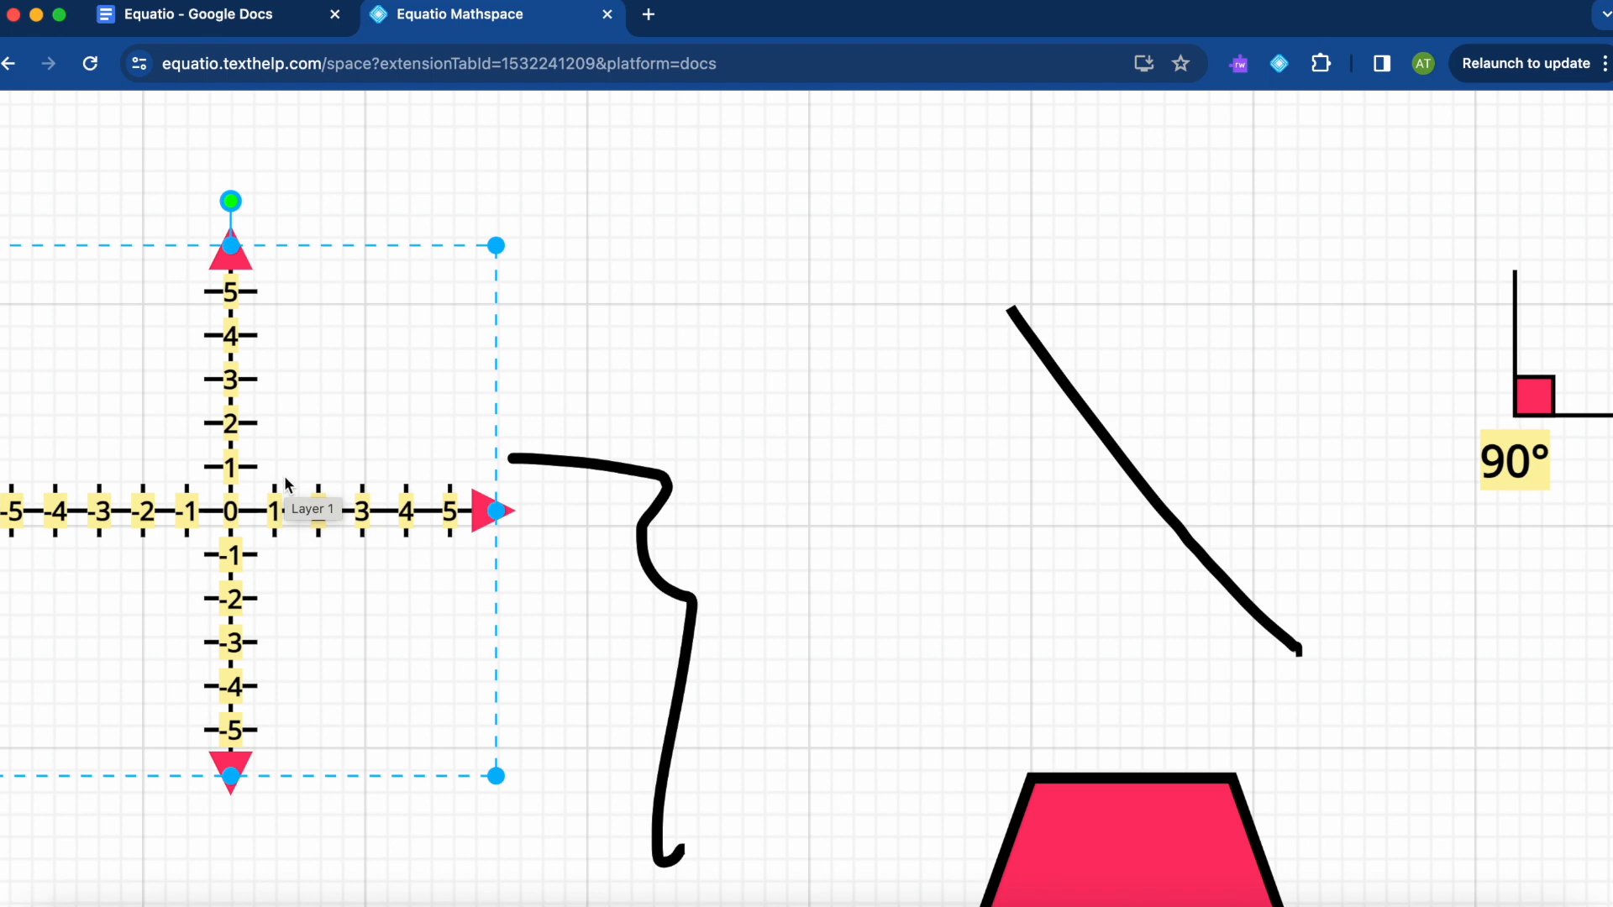
scroll(286, 485, down, 5)
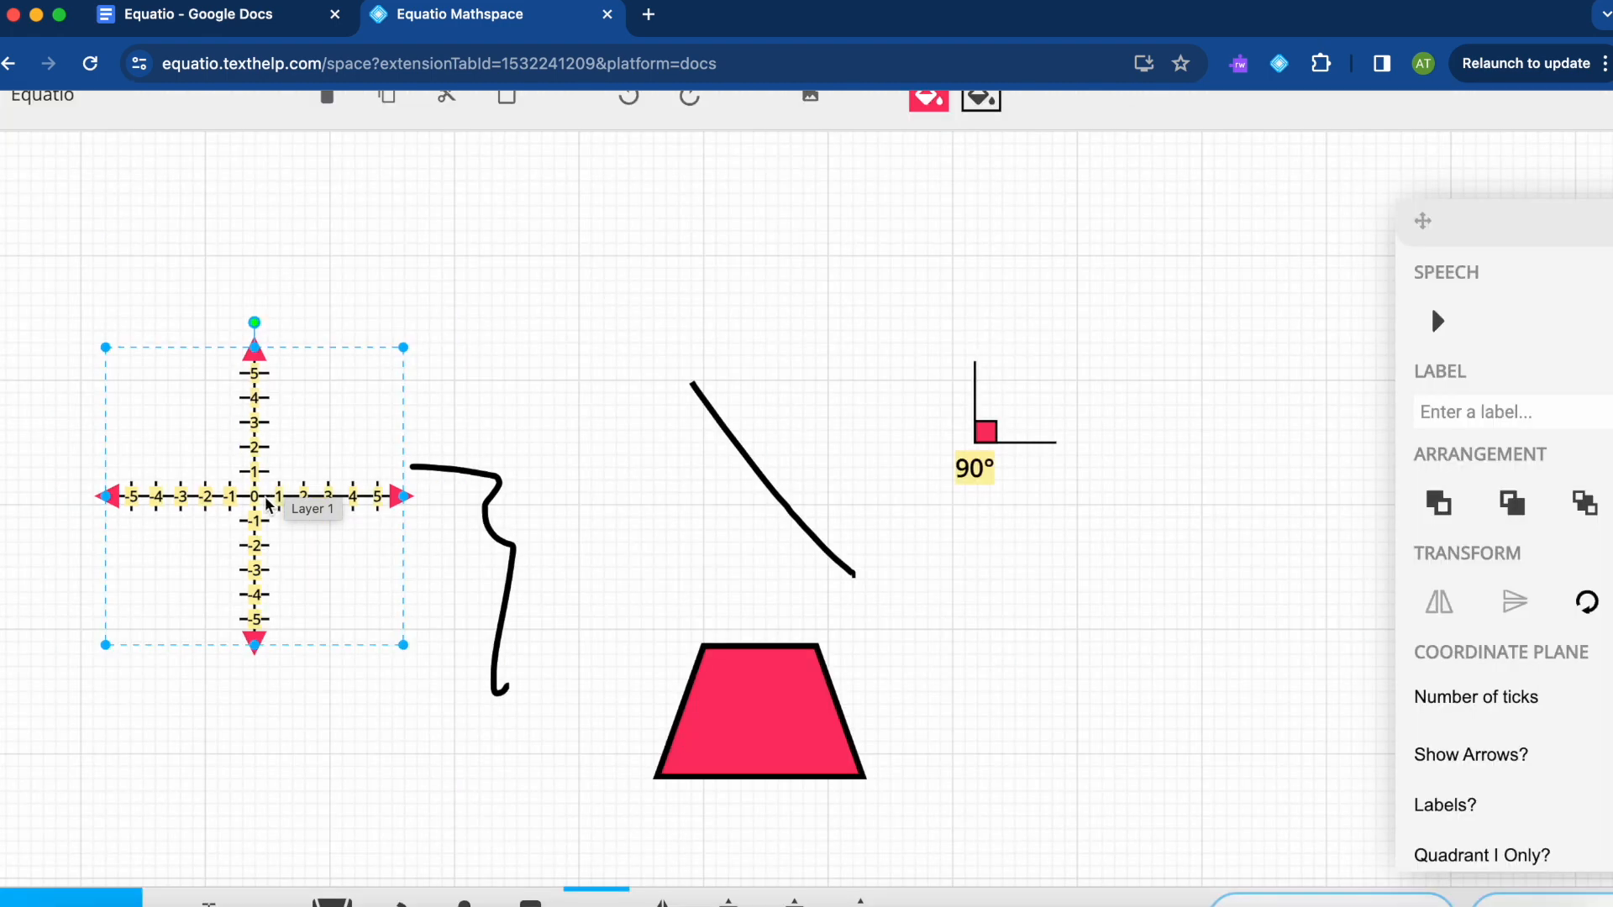
scroll(265, 503, down, 3)
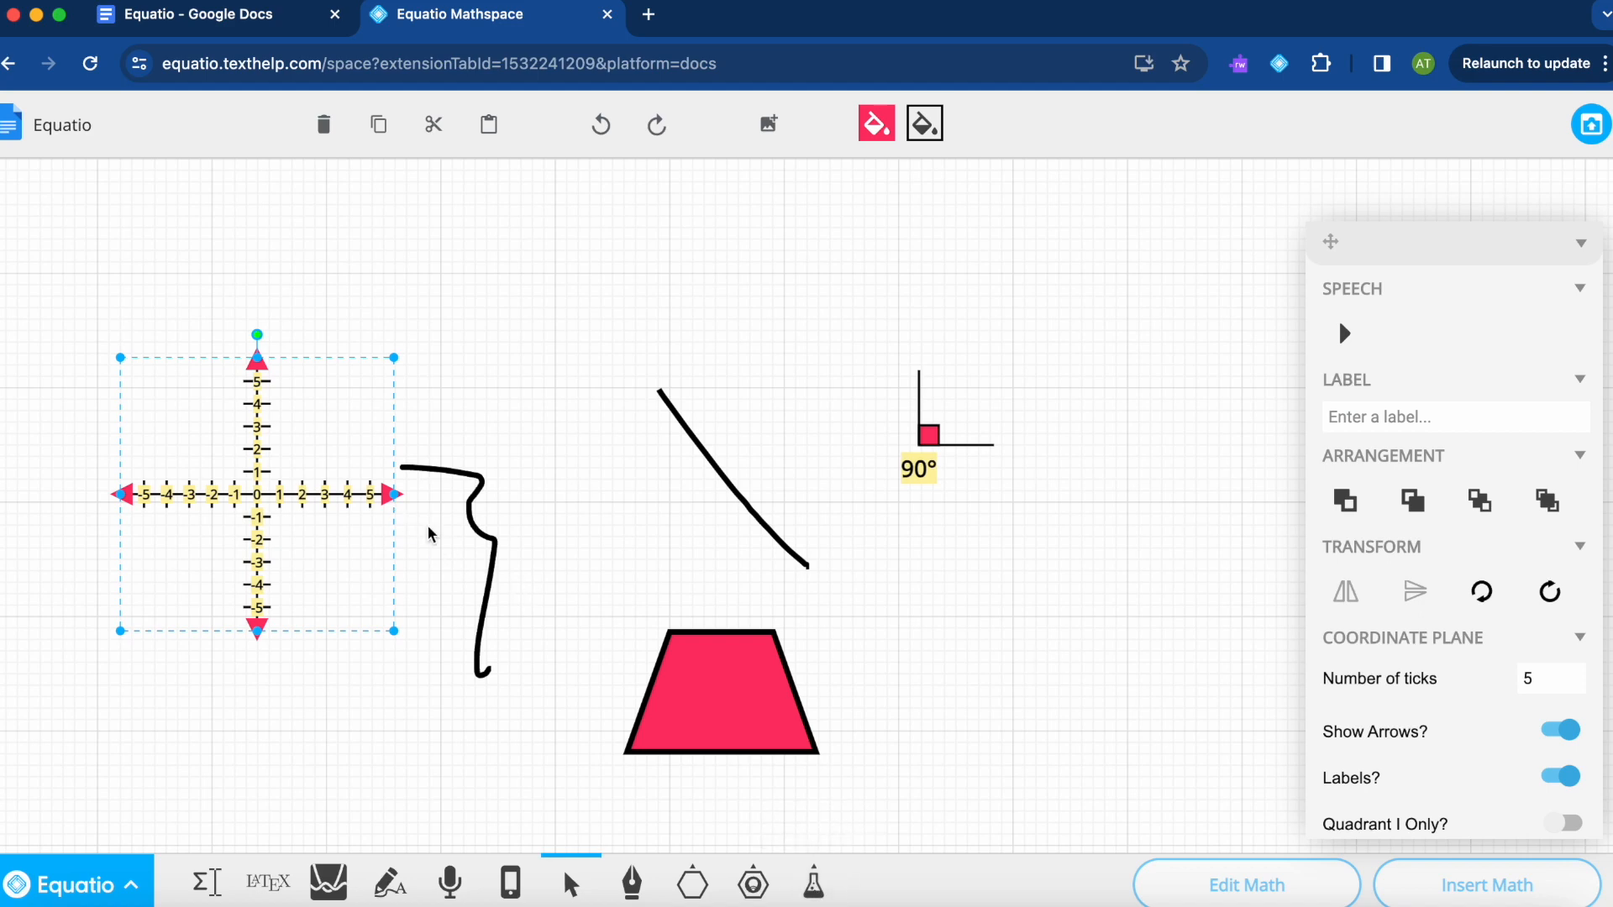
drag(395, 632, 555, 819)
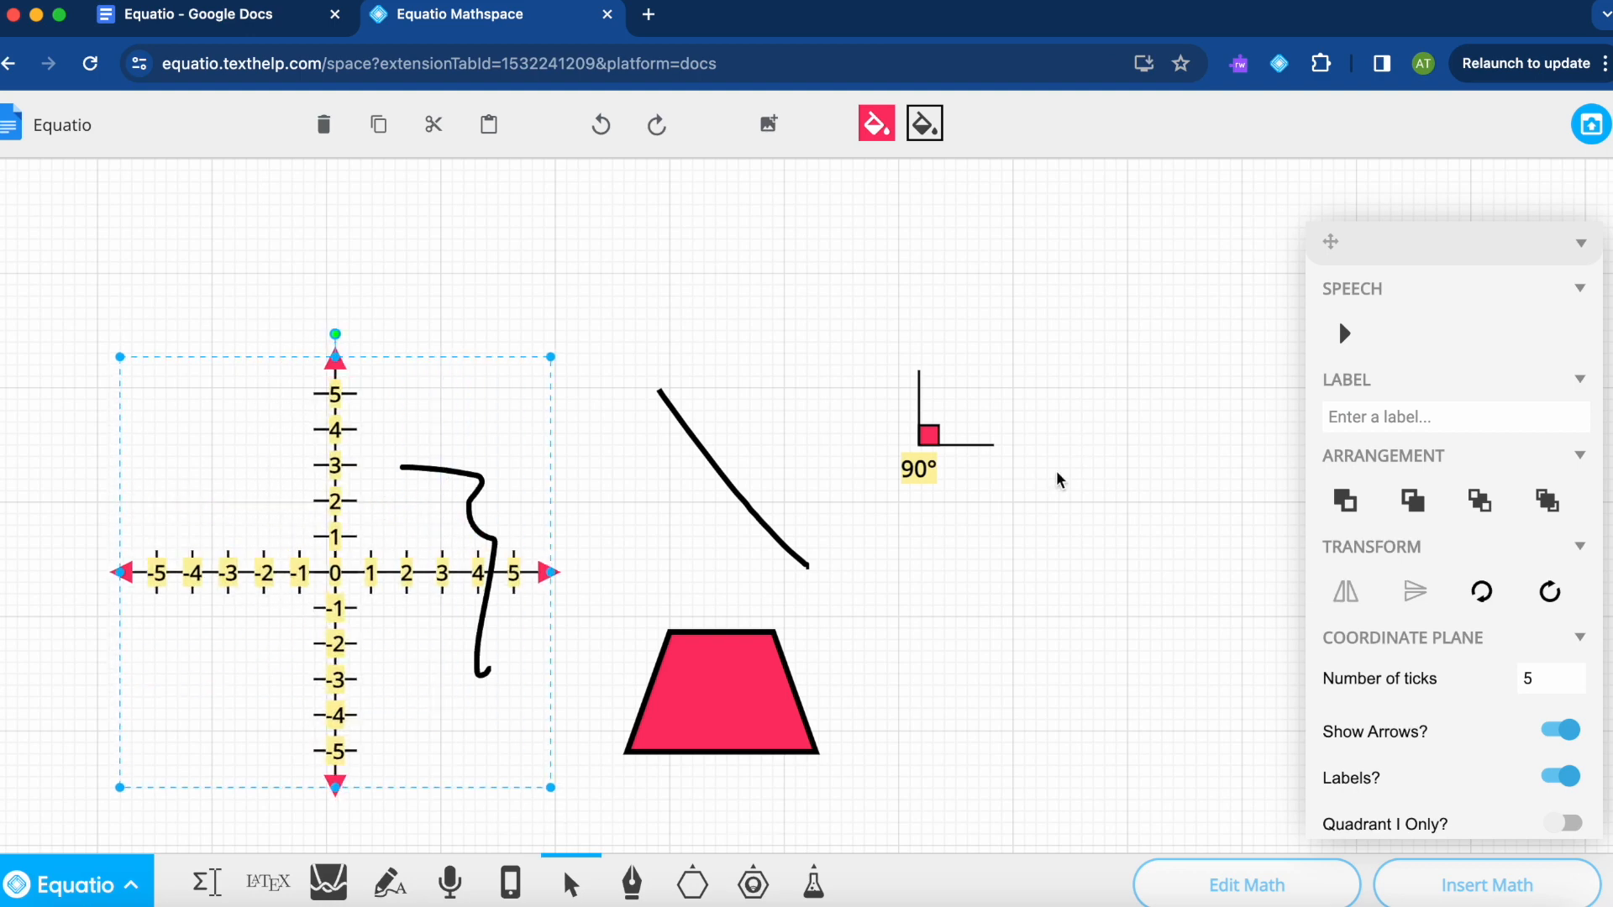
drag(277, 605, 146, 584)
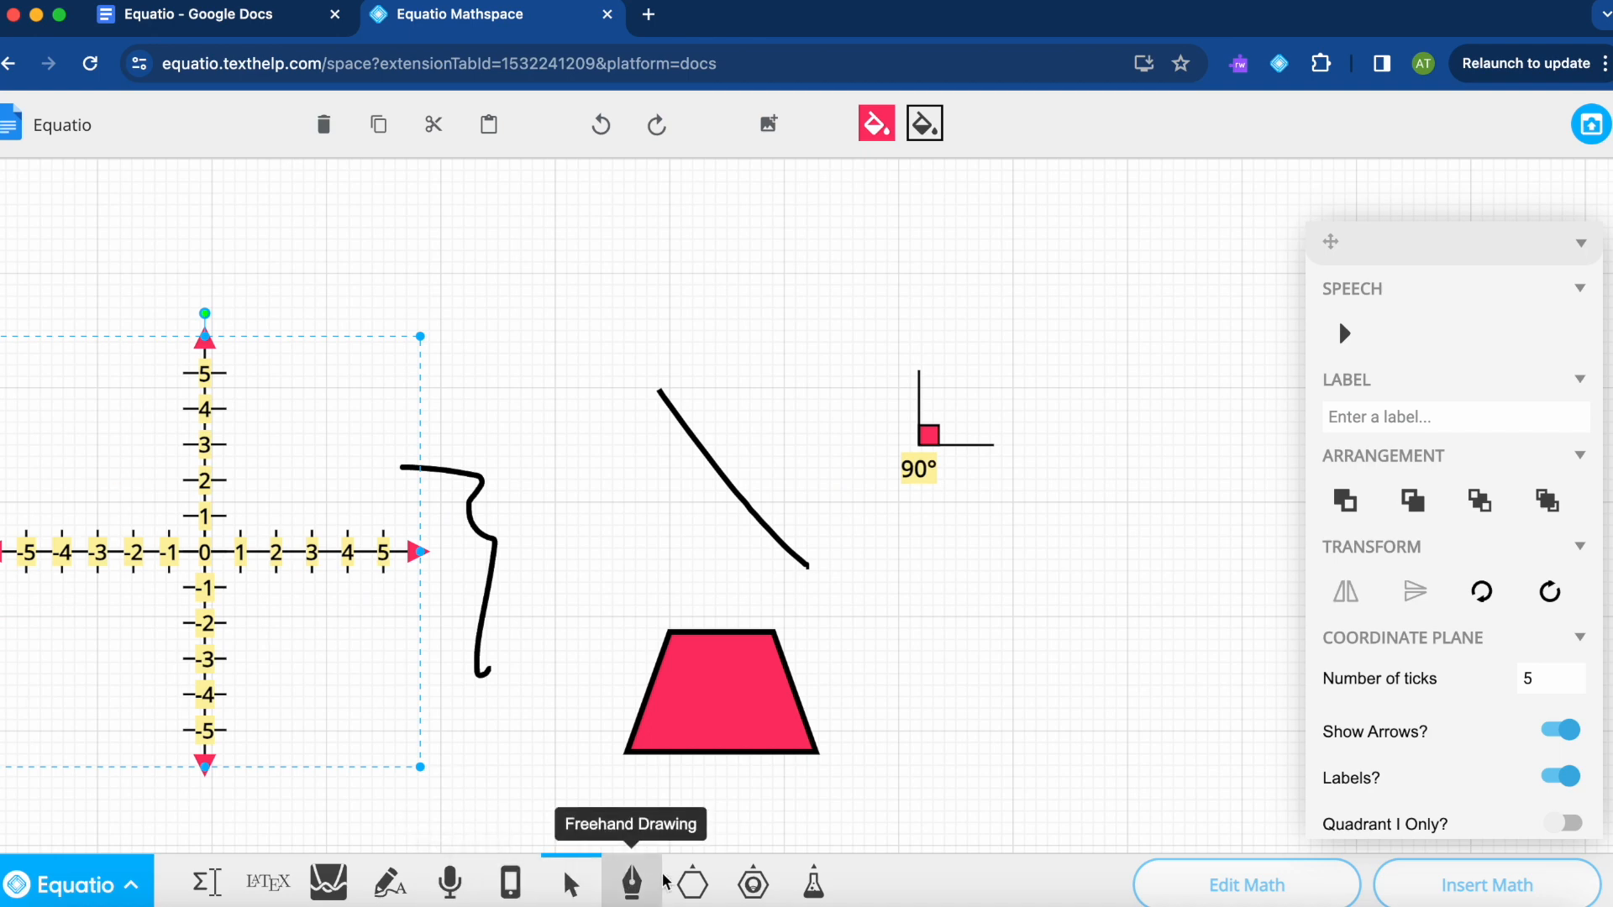
Draw two freehand dots in the coordinate plane's first quadrant and a long descending diagonal line across the axes.
click(640, 890)
mouse_move(264, 503)
mouse_down()
mouse_move(259, 521)
mouse_move(265, 497)
mouse_up()
drag(252, 416, 249, 412)
drag(340, 646, 152, 263)
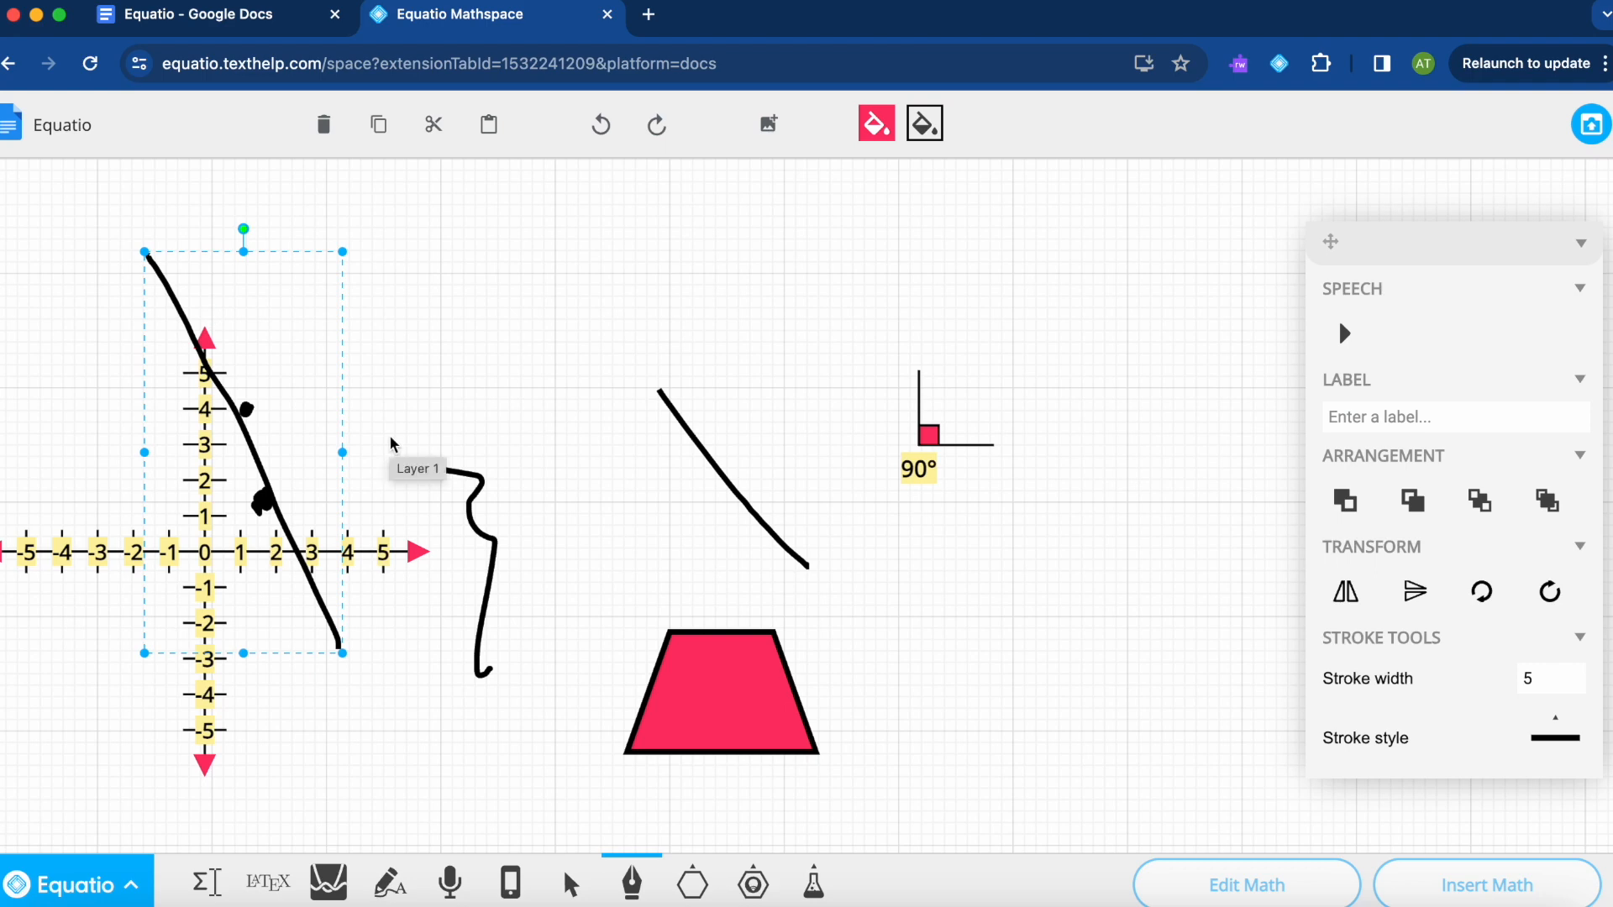
Select the coordinate plane, trapezoid and angle measure in turn, have the angle read aloud, and reselect the coordinate plane.
click(241, 728)
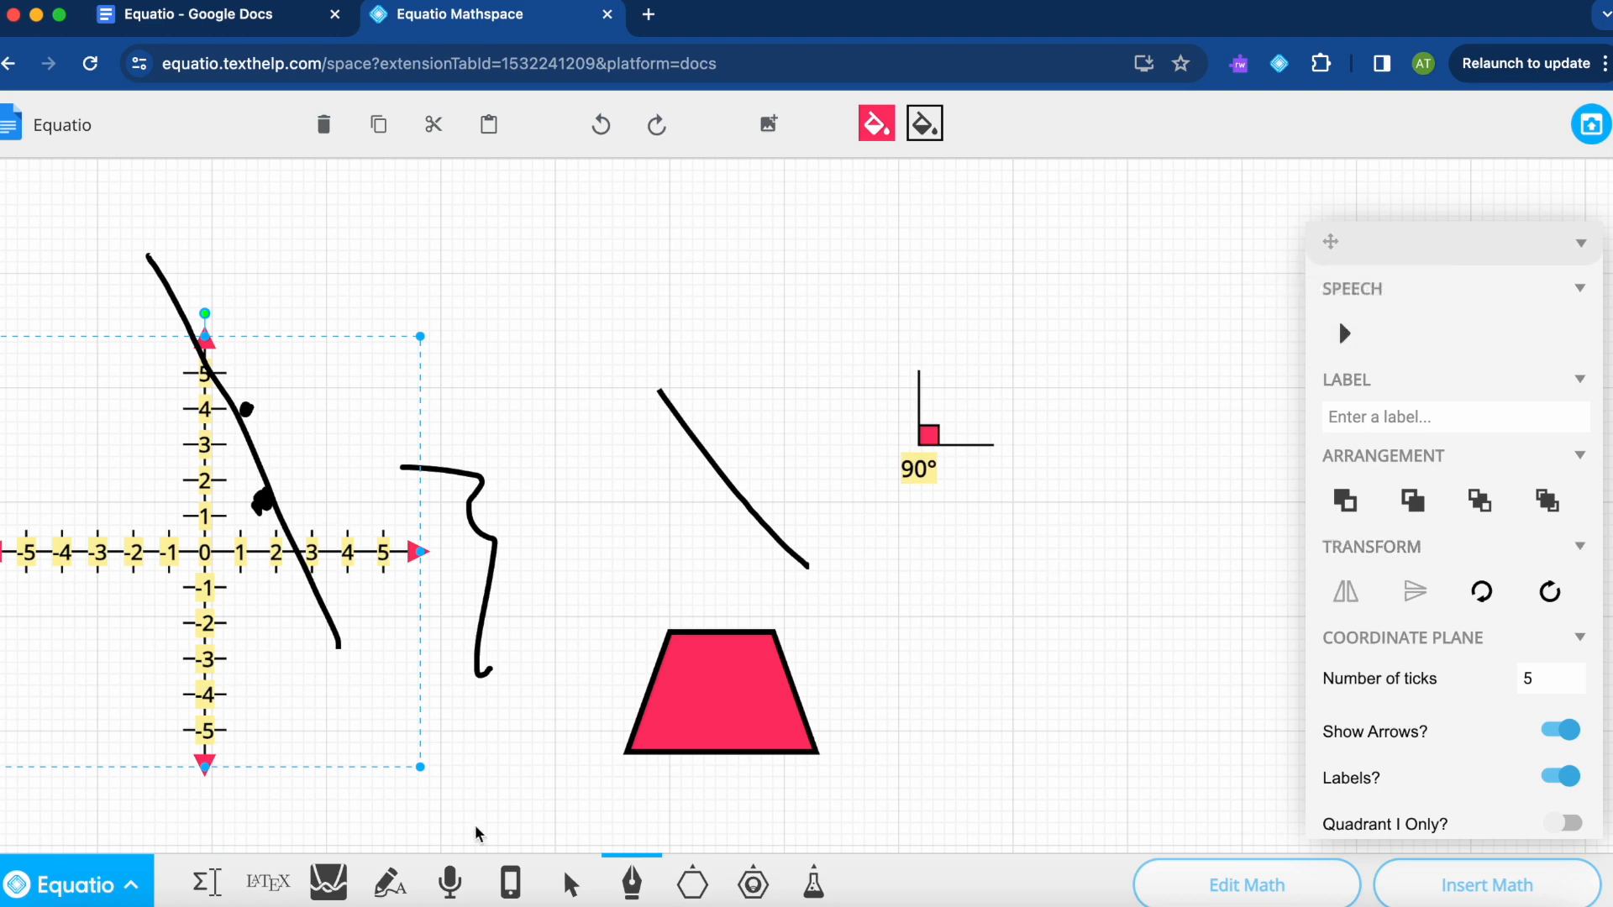
click(666, 710)
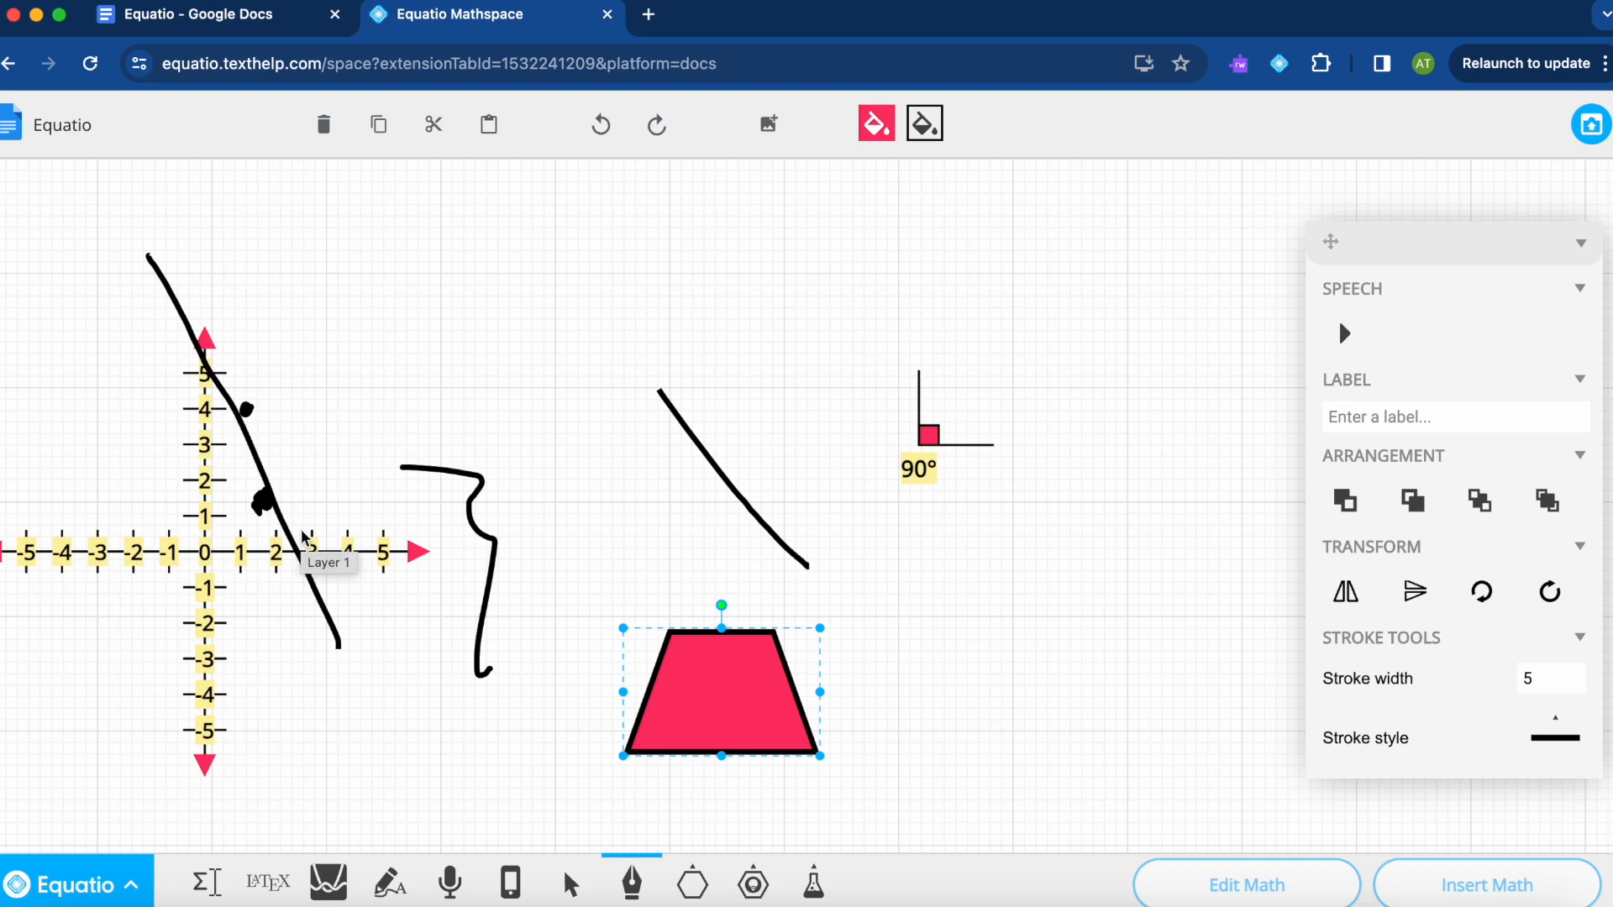
click(914, 454)
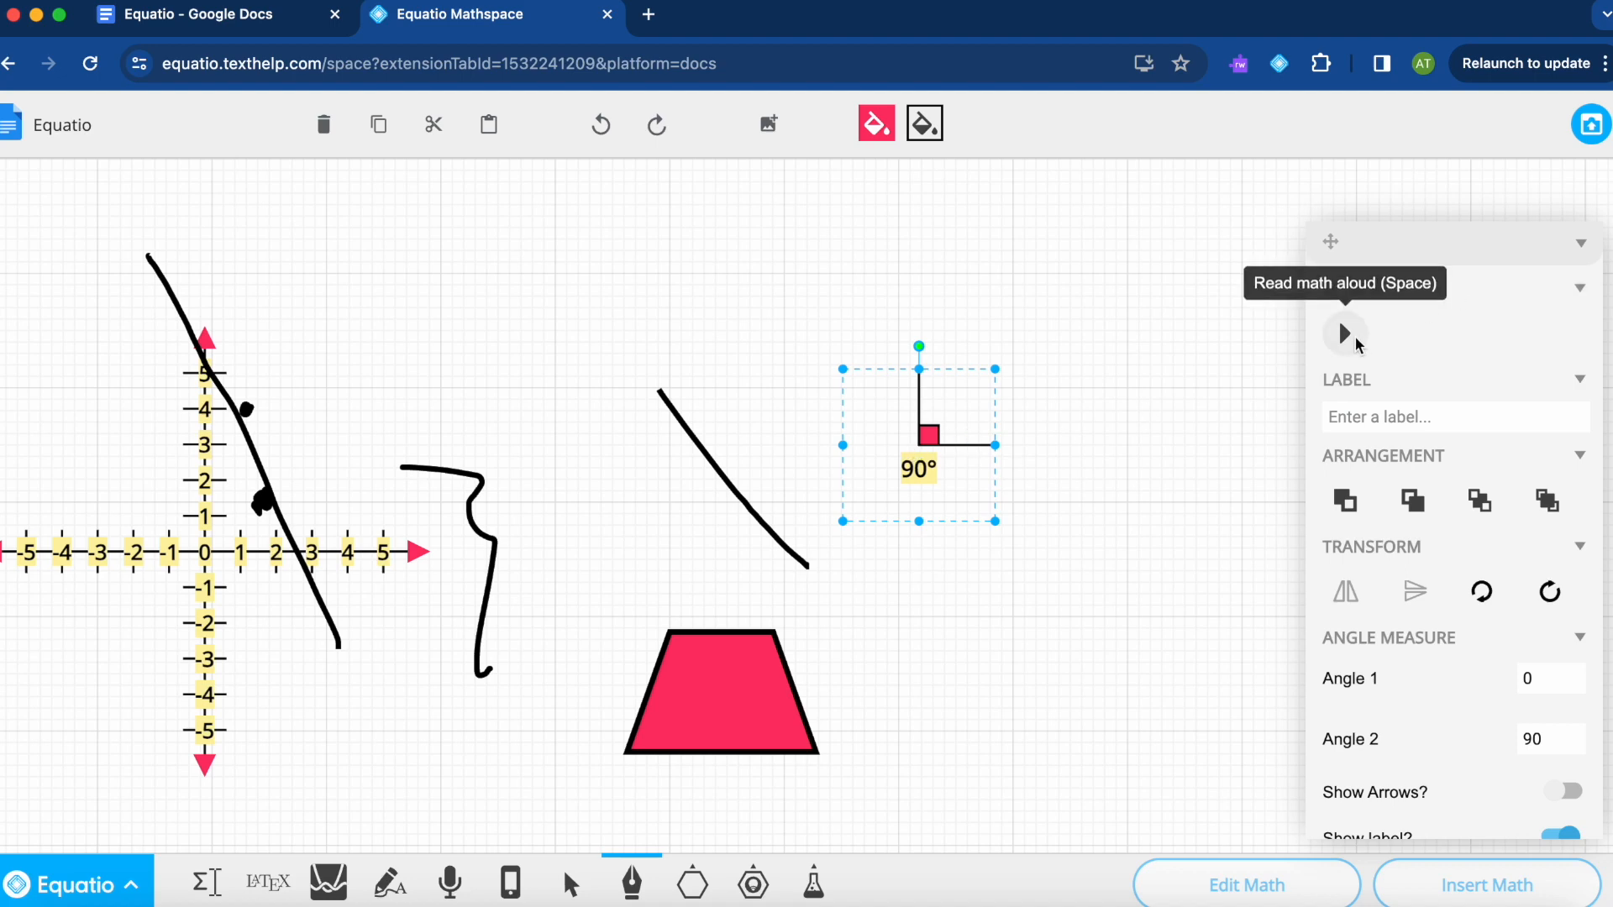
key(XF86AudioRaiseVolume)
click(1345, 334)
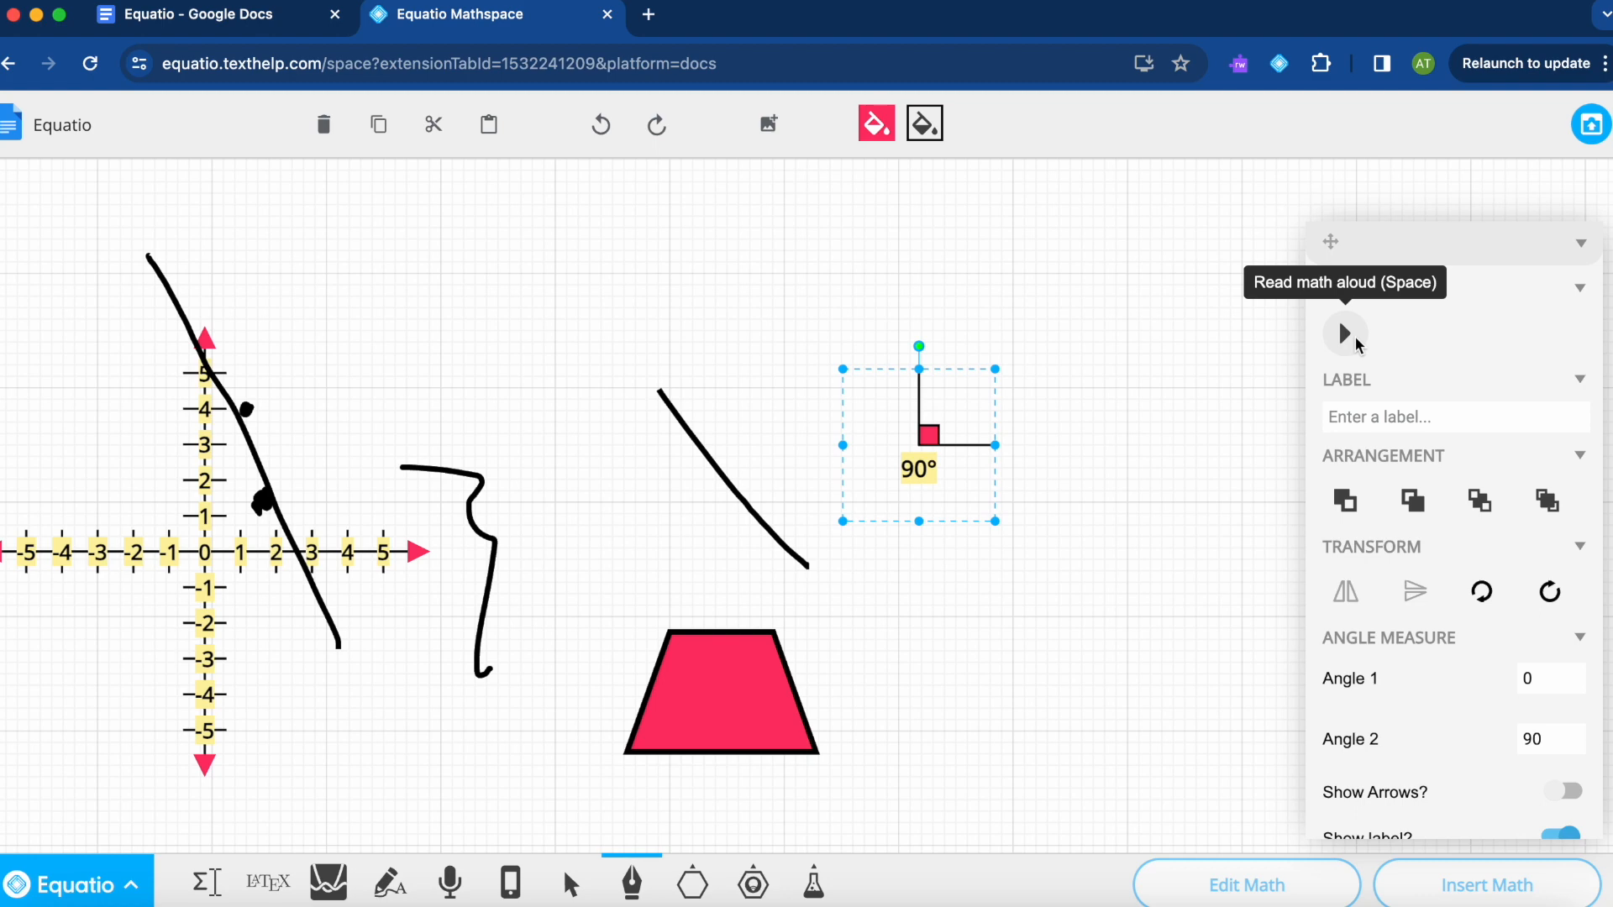
key(XF86AudioRaiseVolume)
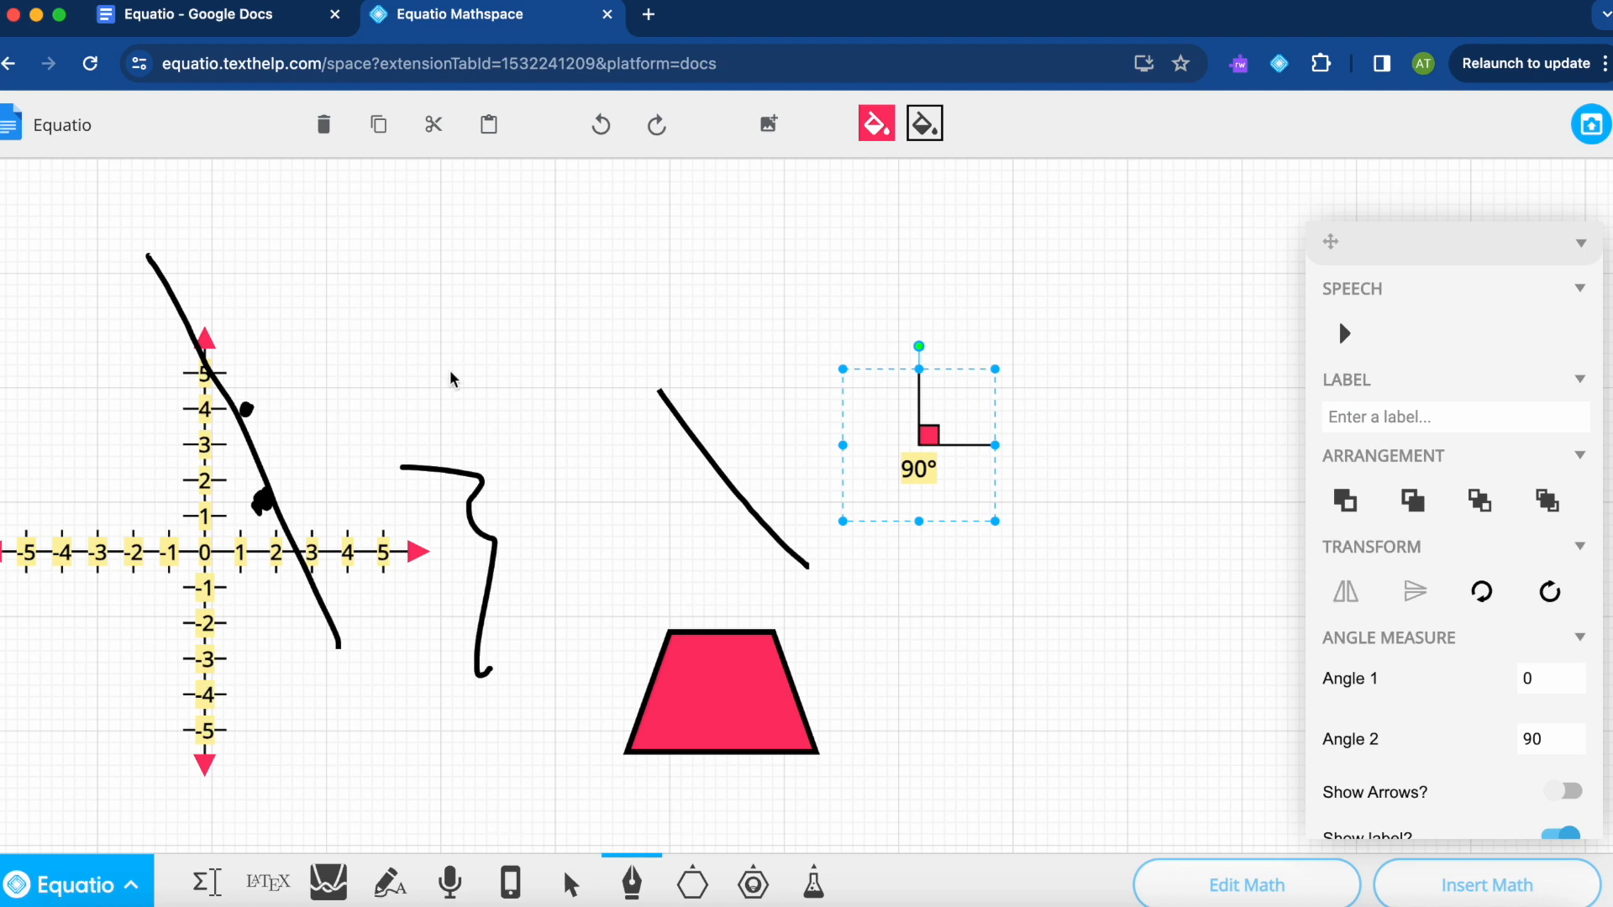
click(251, 576)
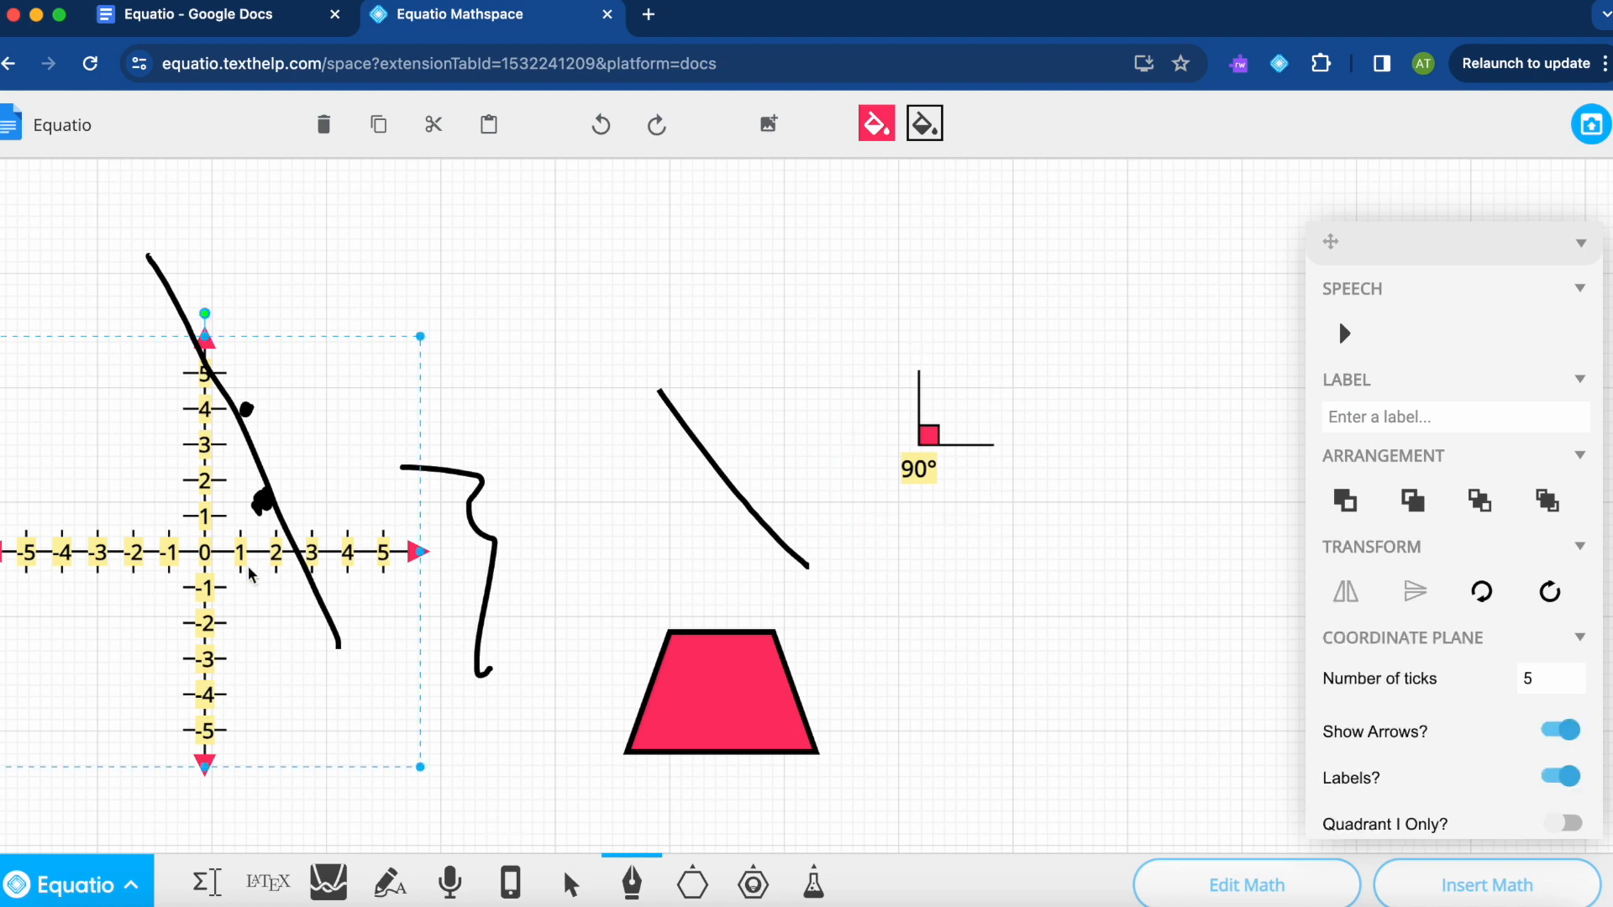